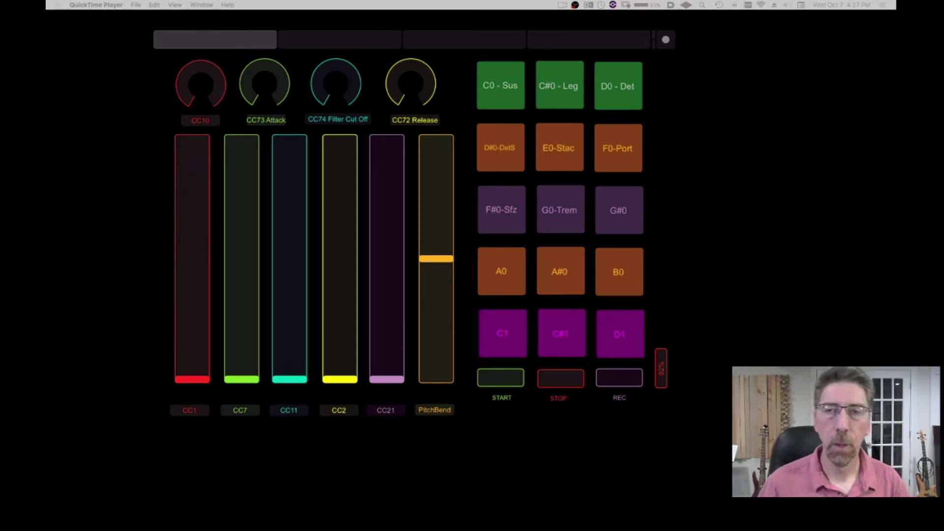
- Launch TouchOSC Editor from system search and bring its window forward
{"action": "mouse_move", "coordinate": [316, 141]}
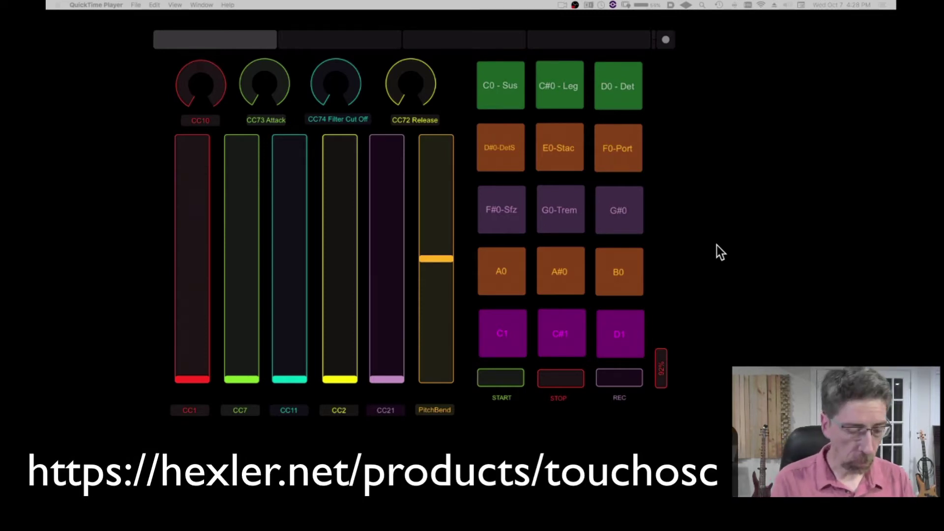
{"action": "key", "text": "super+space"}
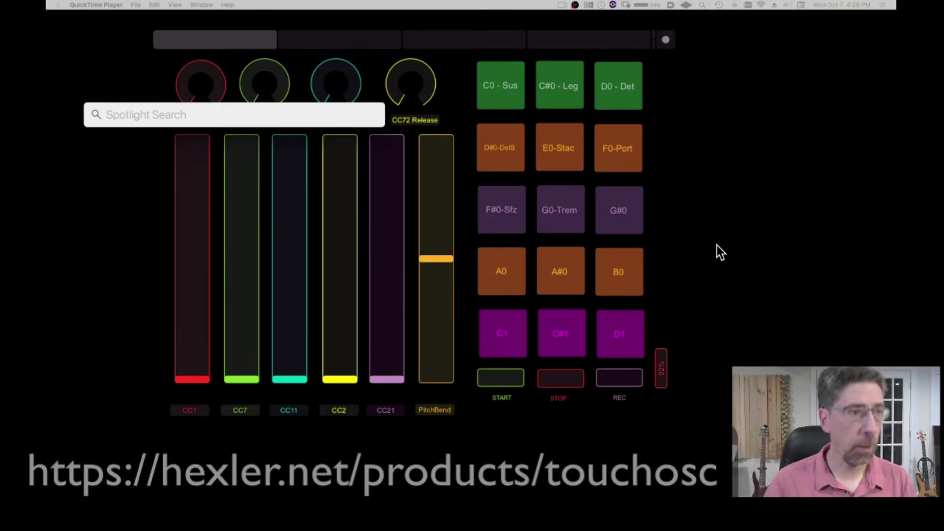
{"action": "key", "text": "Escape"}
{"action": "left_click", "coordinate": [484, 511]}
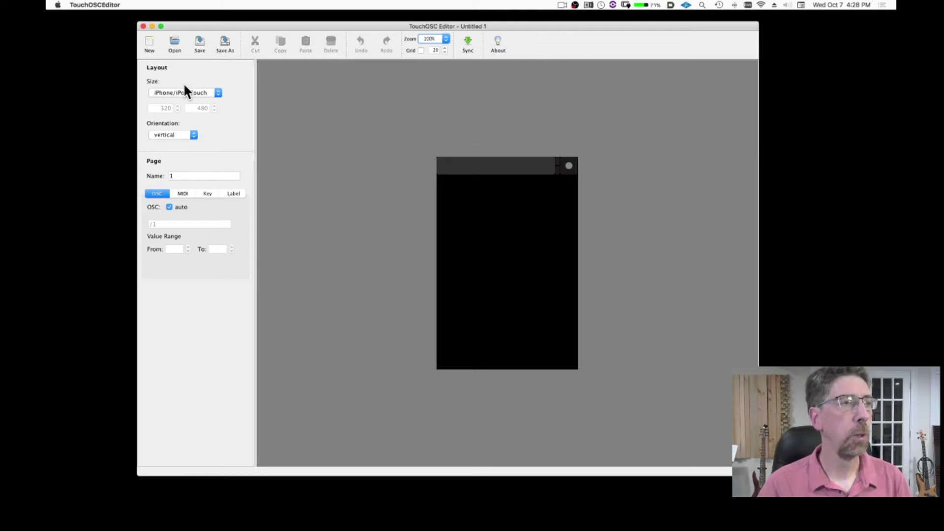
- Set the new layout's size to iPad and its orientation to horizontal
{"action": "left_click", "coordinate": [193, 94]}
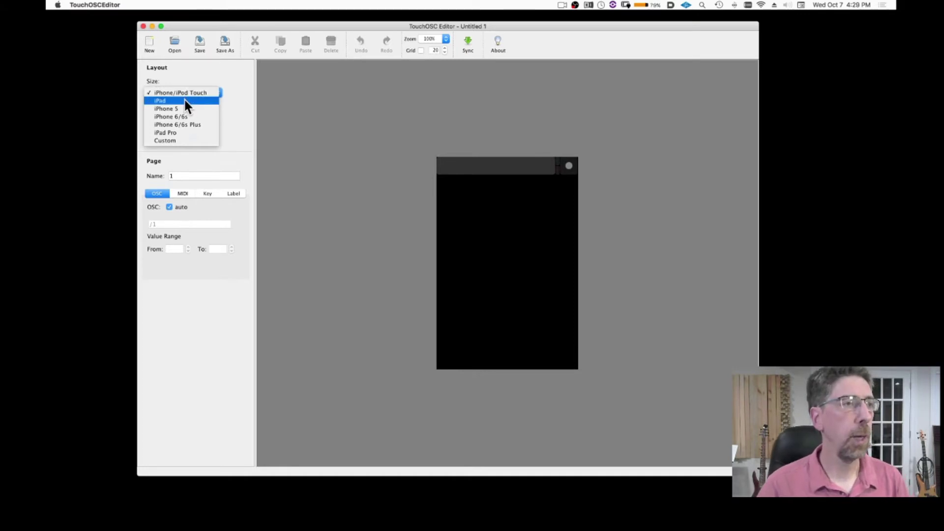
{"action": "left_click", "coordinate": [185, 101]}
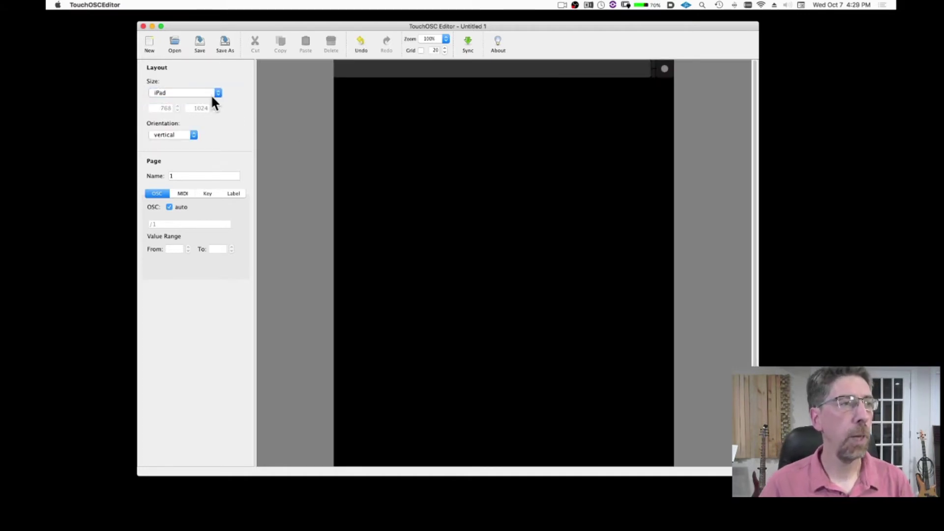
{"action": "left_click", "coordinate": [188, 133]}
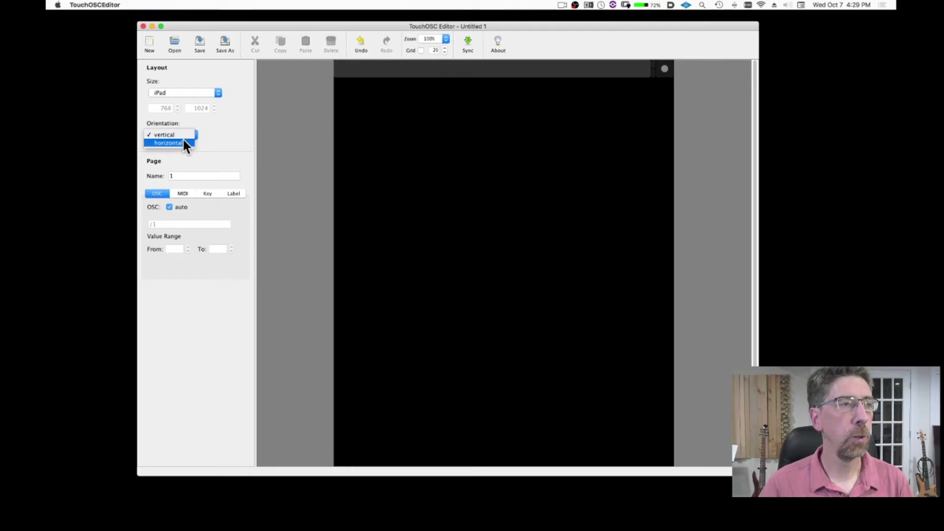
{"action": "left_click", "coordinate": [182, 143]}
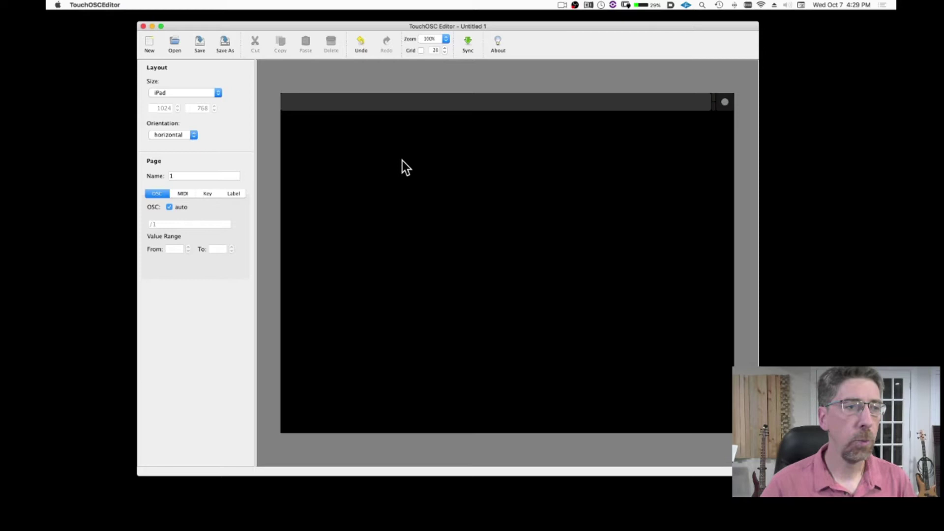
- Add a red vertical fader and stretch it to about 63 × 477 pixels
{"action": "right_click", "coordinate": [327, 158]}
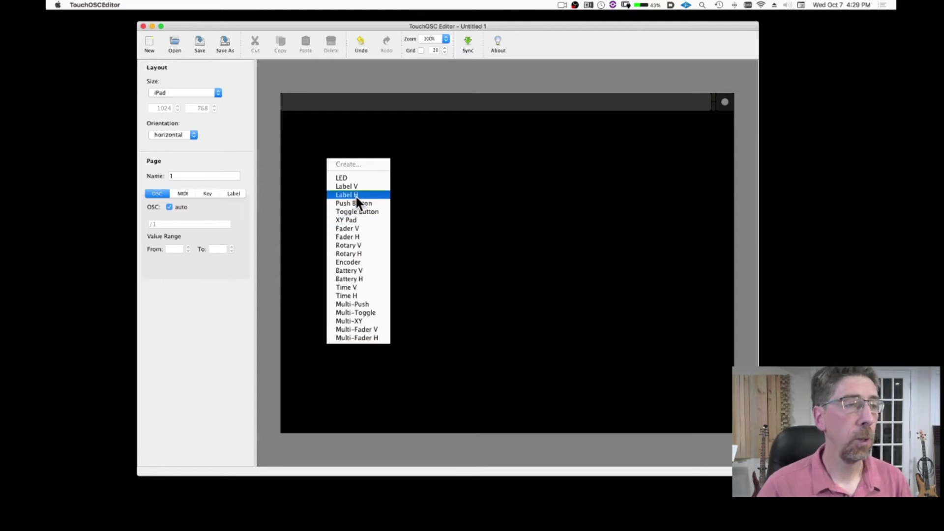
{"action": "left_click", "coordinate": [364, 236]}
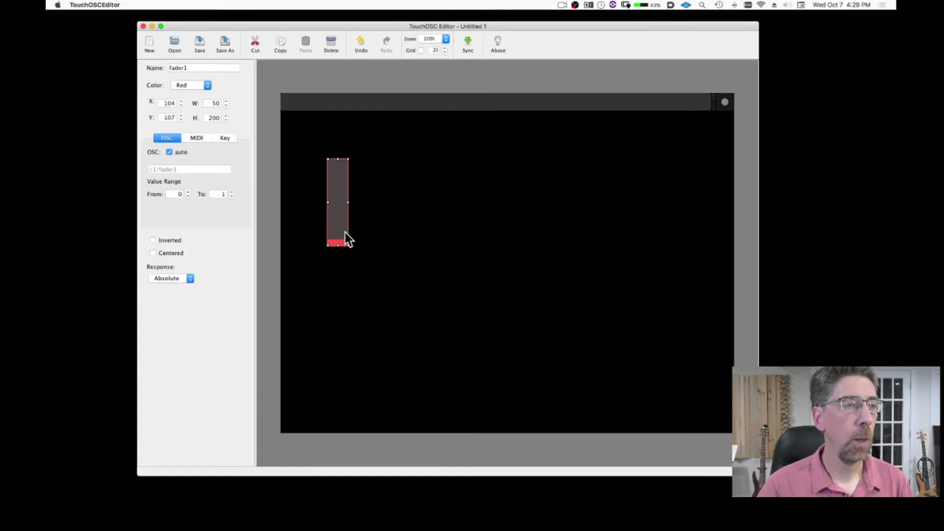
{"action": "left_click_drag", "start_coordinate": [348, 245], "coordinate": [354, 367]}
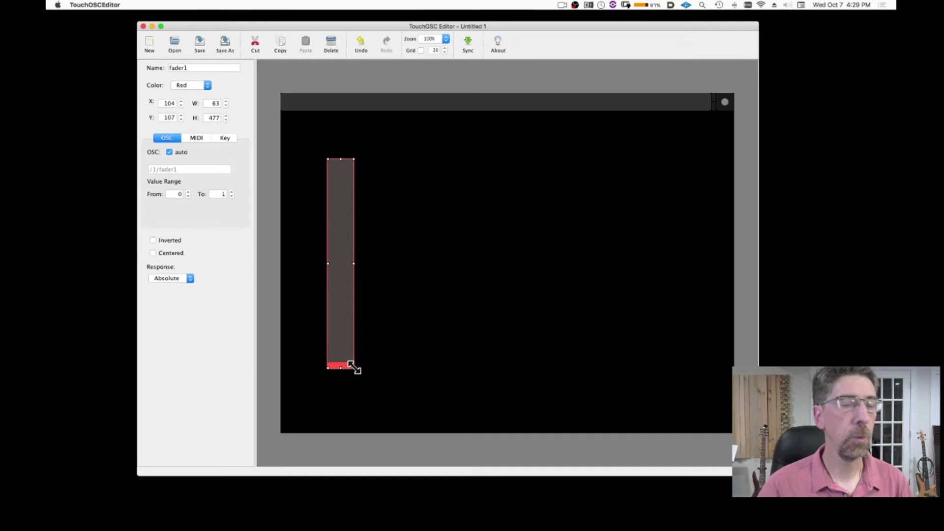
{"action": "left_click", "coordinate": [400, 342]}
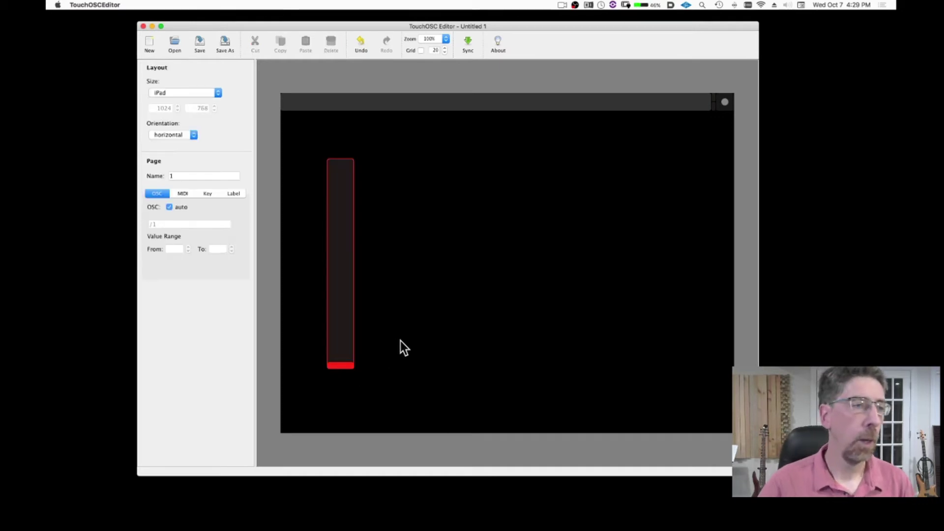
- Add an 80 × 25 horizontal label directly beneath the fader, undoing a mistaken vertical label
{"action": "right_click", "coordinate": [393, 306]}
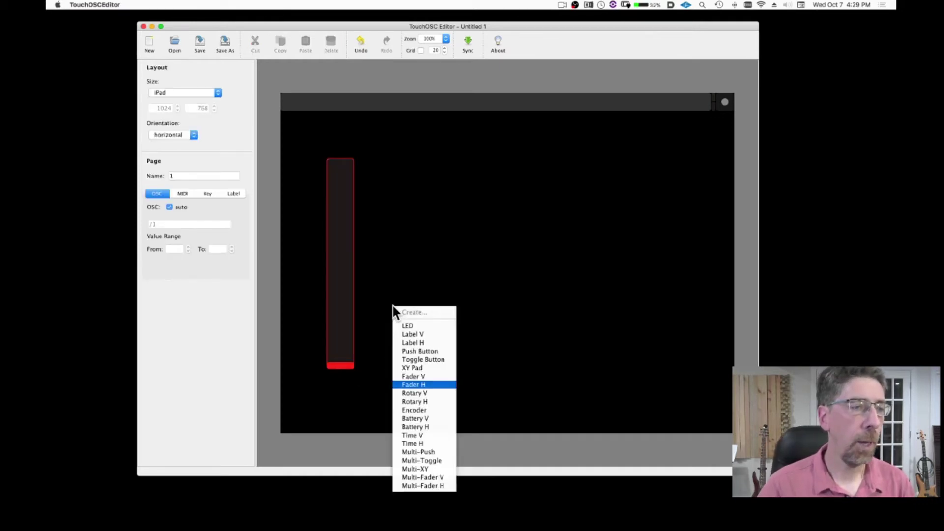
{"action": "left_click", "coordinate": [426, 342]}
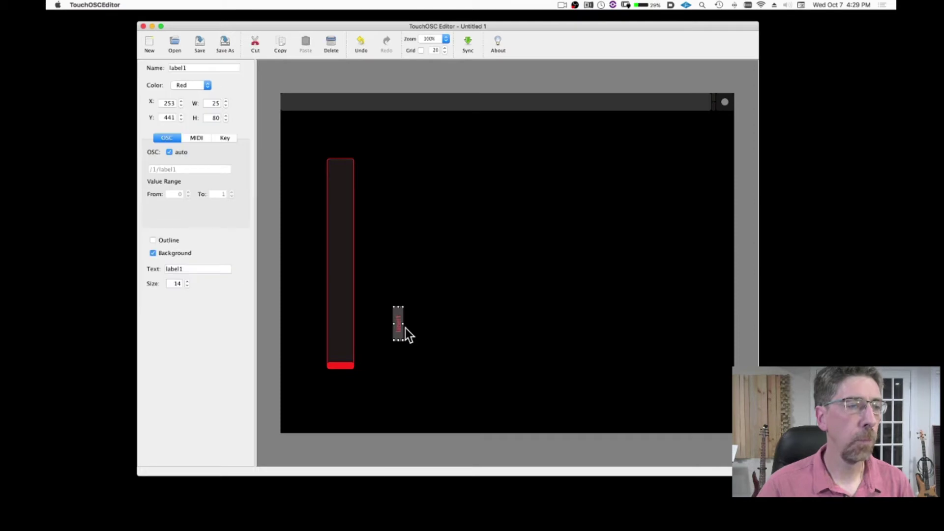
{"action": "key", "text": "super+z"}
{"action": "right_click", "coordinate": [399, 310]}
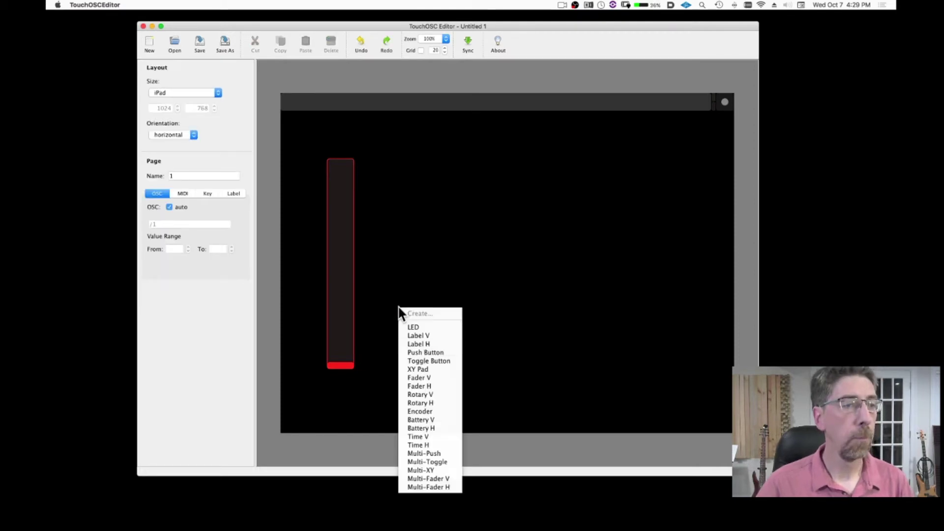
{"action": "left_click", "coordinate": [422, 342]}
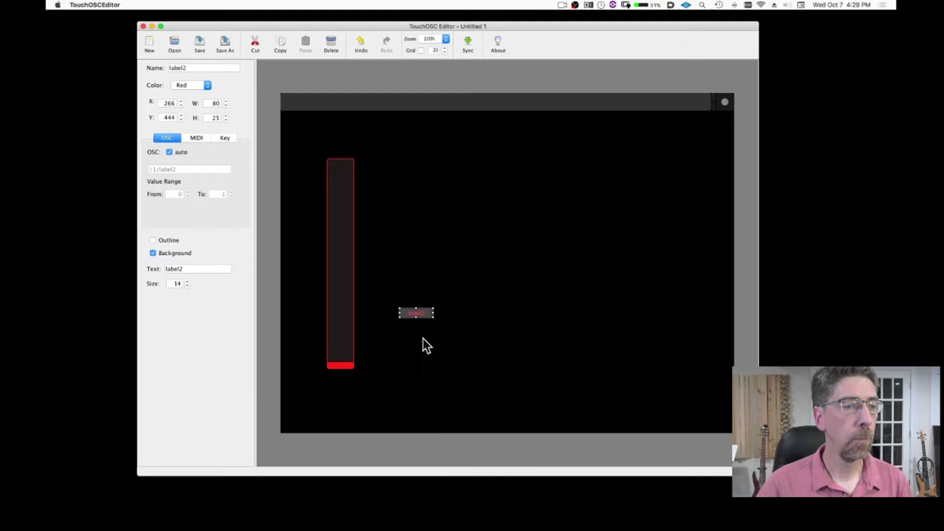
{"action": "left_click_drag", "start_coordinate": [426, 311], "coordinate": [353, 378]}
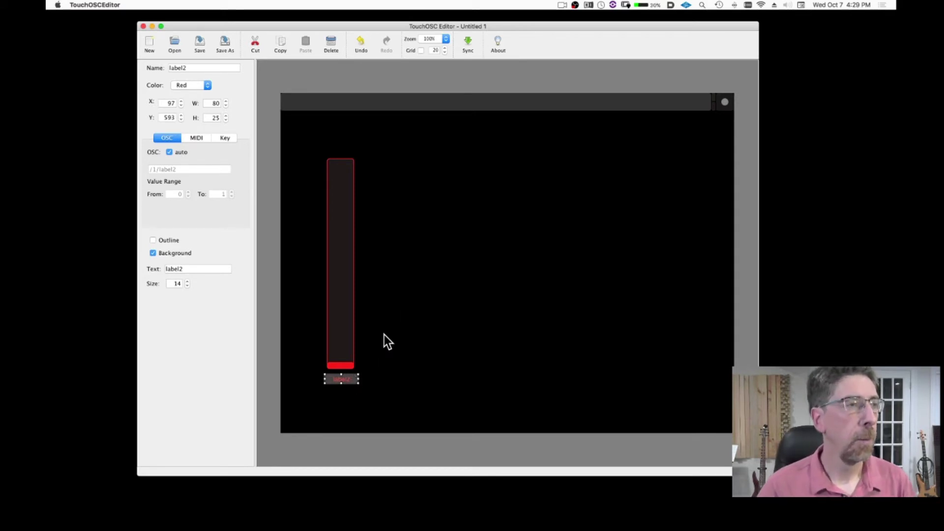
{"action": "left_click", "coordinate": [384, 226]}
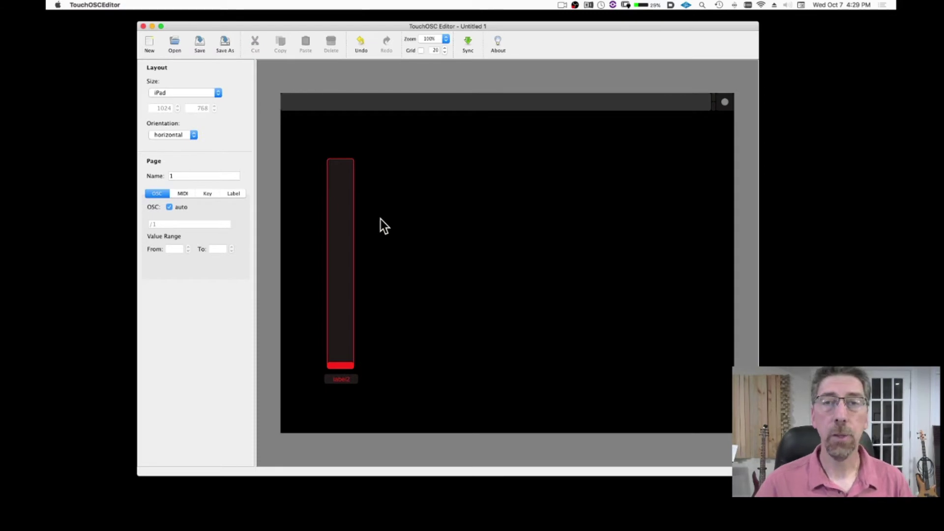
- Rename the fader to CC 1 and change its colour to green
{"action": "left_click", "coordinate": [341, 225]}
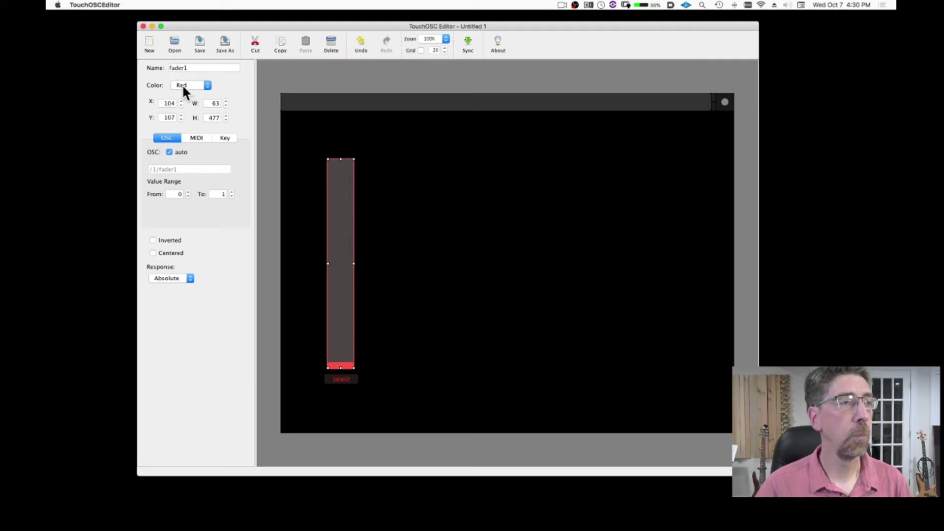
{"action": "left_click", "coordinate": [189, 69]}
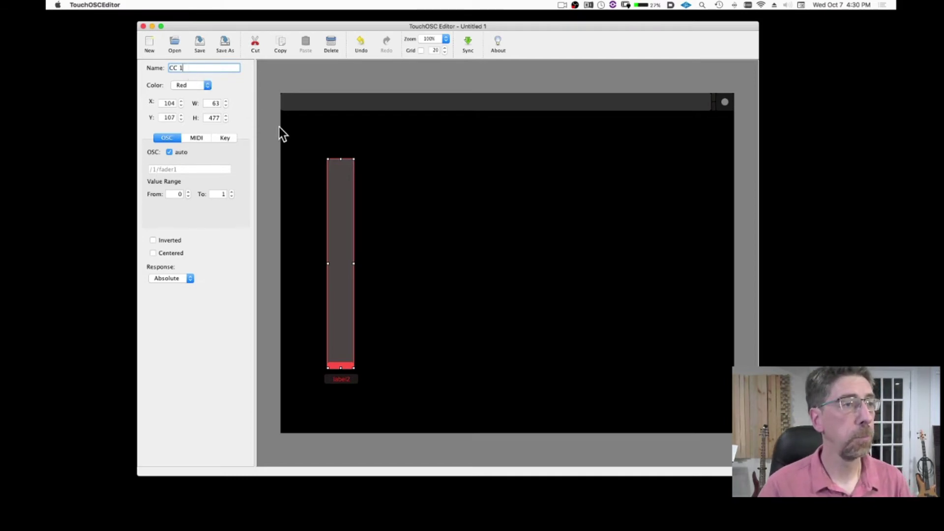
{"action": "left_click", "coordinate": [296, 132]}
{"action": "left_click", "coordinate": [332, 199]}
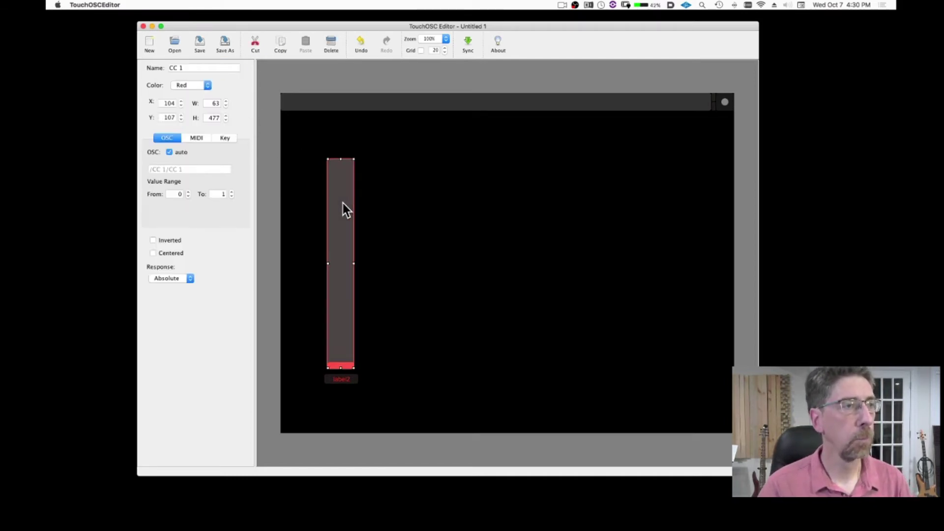
{"action": "left_click", "coordinate": [199, 85]}
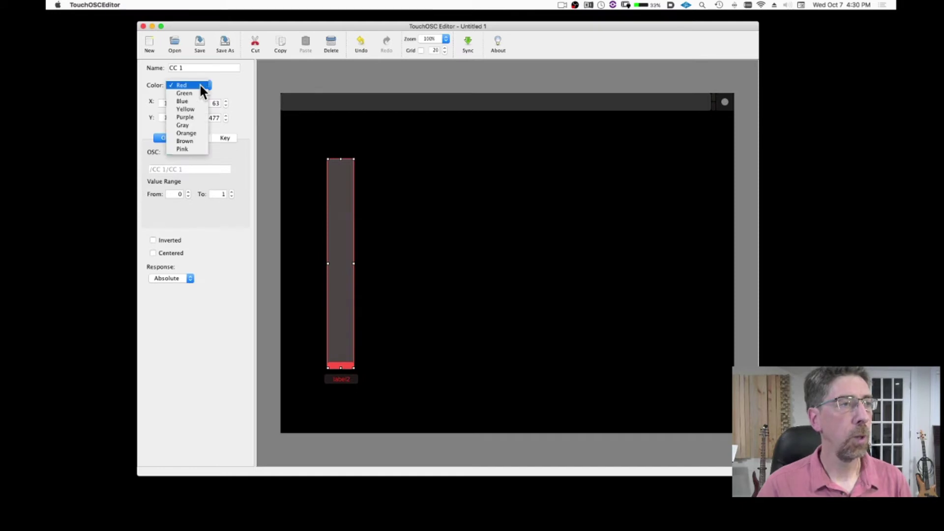
{"action": "left_click", "coordinate": [196, 93]}
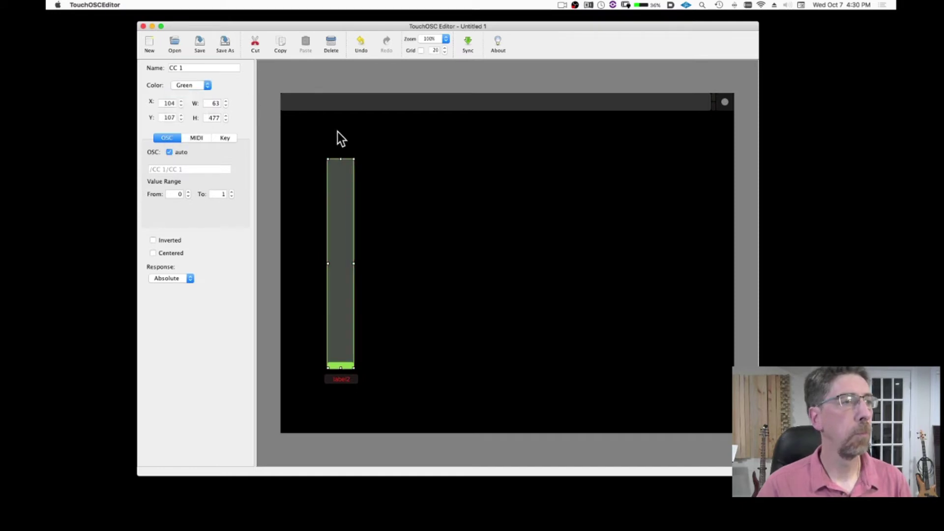
{"action": "left_click", "coordinate": [309, 131]}
- Enable the fader's MIDI output as Control Change on channel 1, number 1
{"action": "left_click", "coordinate": [334, 195]}
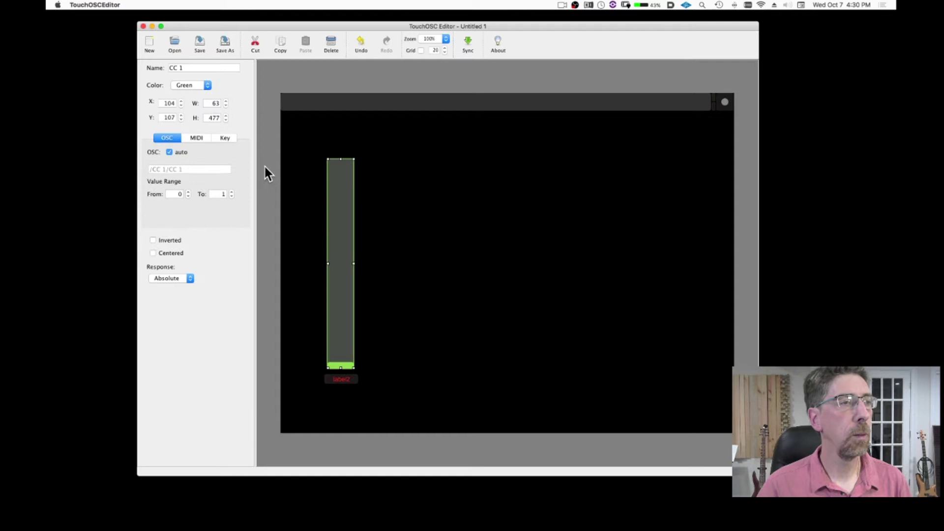
{"action": "left_click", "coordinate": [197, 138]}
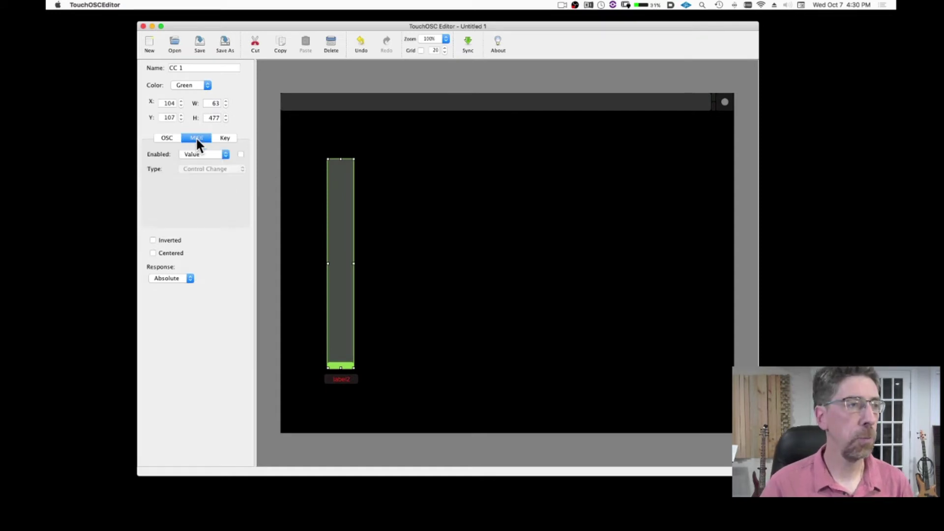
{"action": "left_click", "coordinate": [240, 154]}
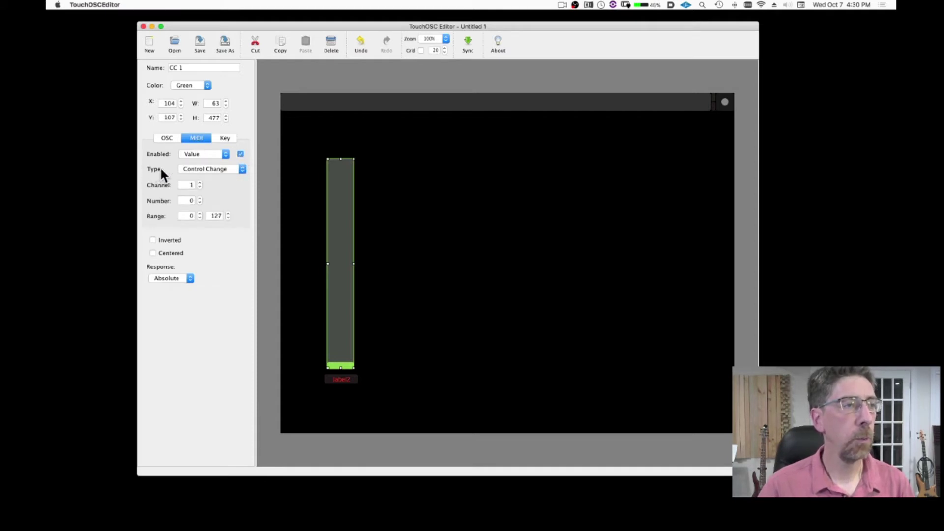
{"action": "left_click", "coordinate": [192, 169]}
{"action": "left_click", "coordinate": [191, 169]}
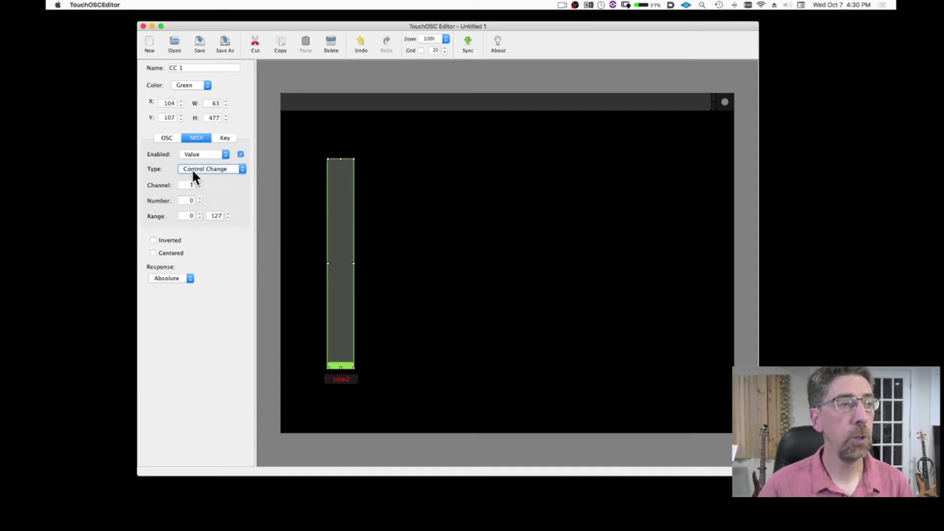
{"action": "left_click", "coordinate": [190, 199]}
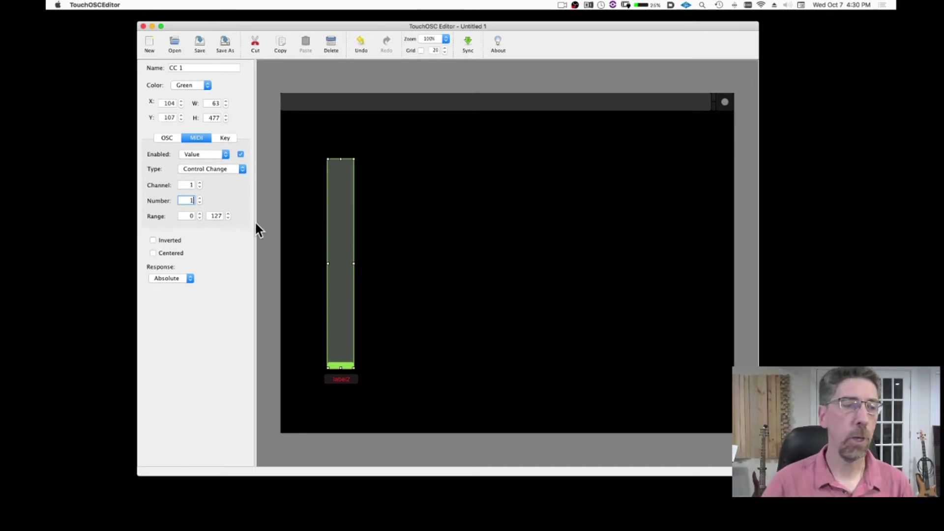
- Make label2 green and change its text to CC 1
{"action": "left_click", "coordinate": [472, 240]}
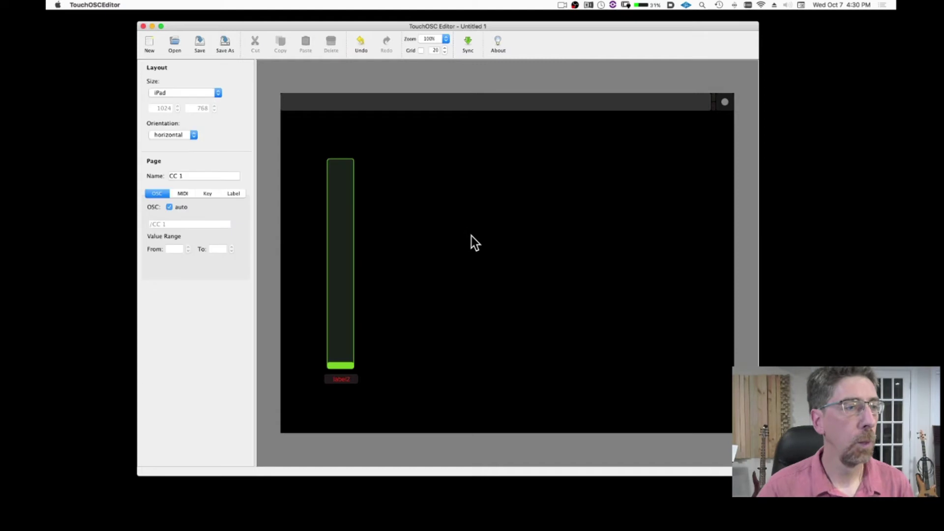
{"action": "left_click", "coordinate": [341, 379]}
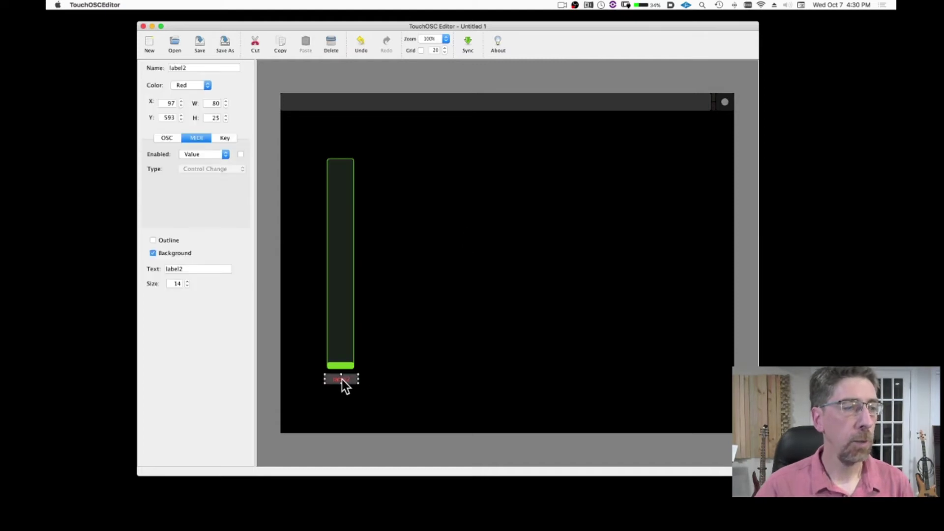
{"action": "left_click", "coordinate": [208, 87]}
{"action": "left_click", "coordinate": [197, 87]}
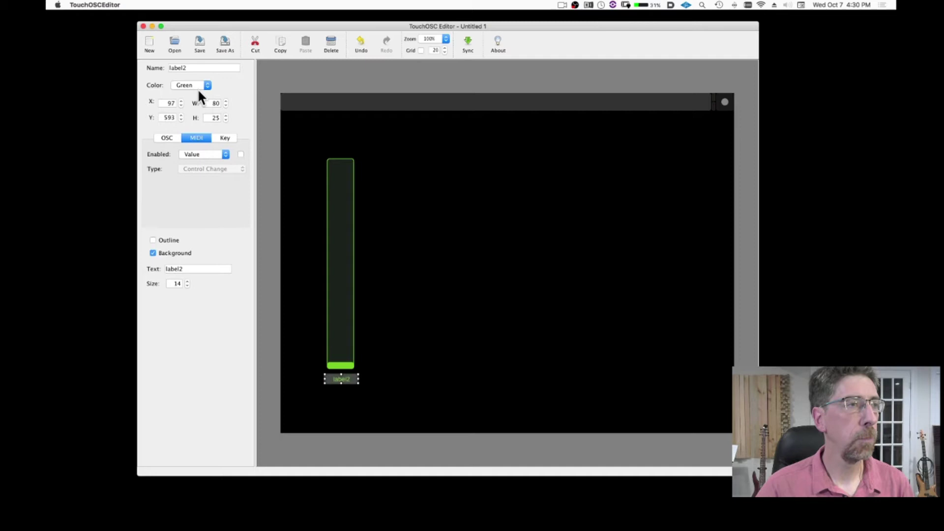
{"action": "left_click_drag", "start_coordinate": [191, 269], "coordinate": [159, 268]}
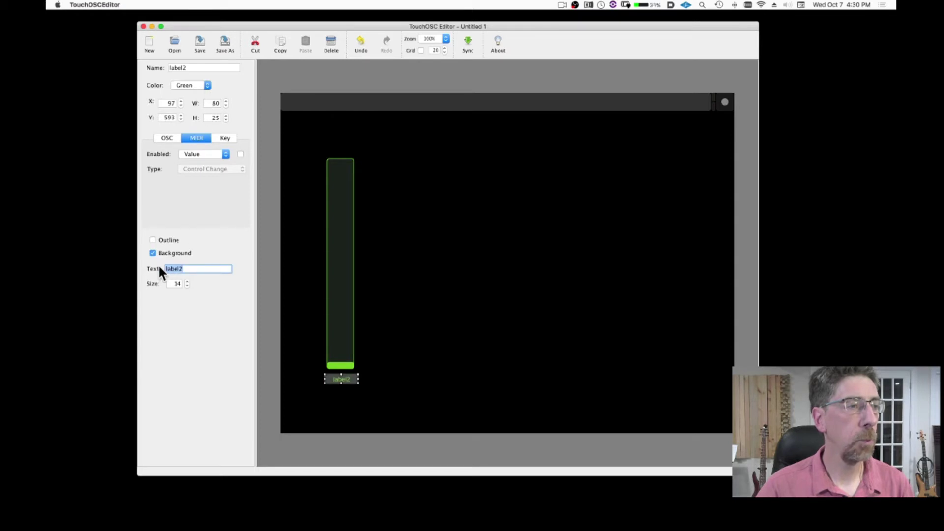
{"action": "type", "text": "CC 1"}
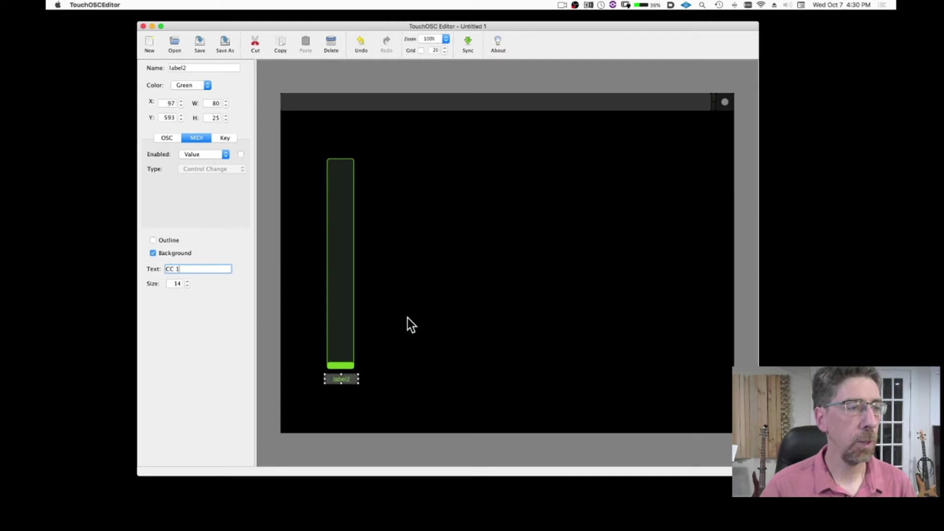
{"action": "left_click", "coordinate": [405, 319]}
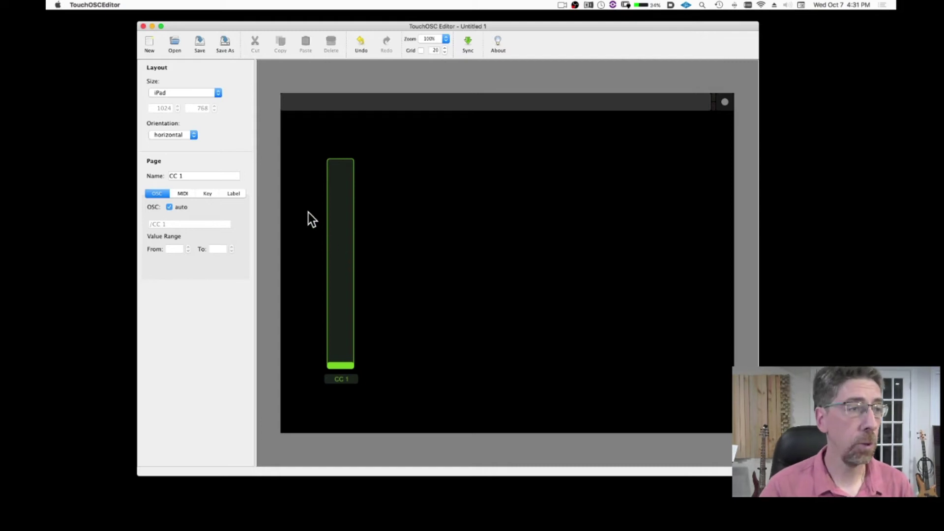
- Copy the fader and label beside the original, then copy both pairs rightward to make four
{"action": "left_click_drag", "start_coordinate": [308, 212], "coordinate": [375, 396]}
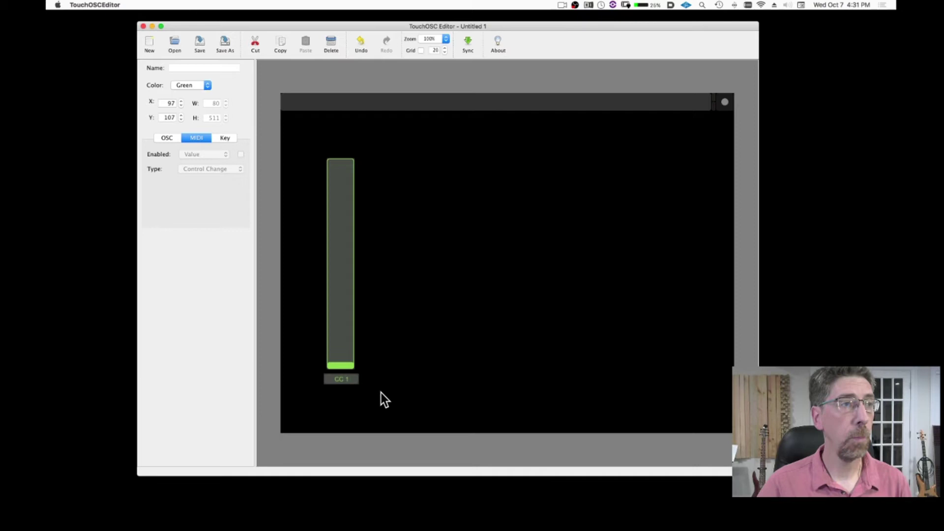
{"action": "key", "text": "super+c"}
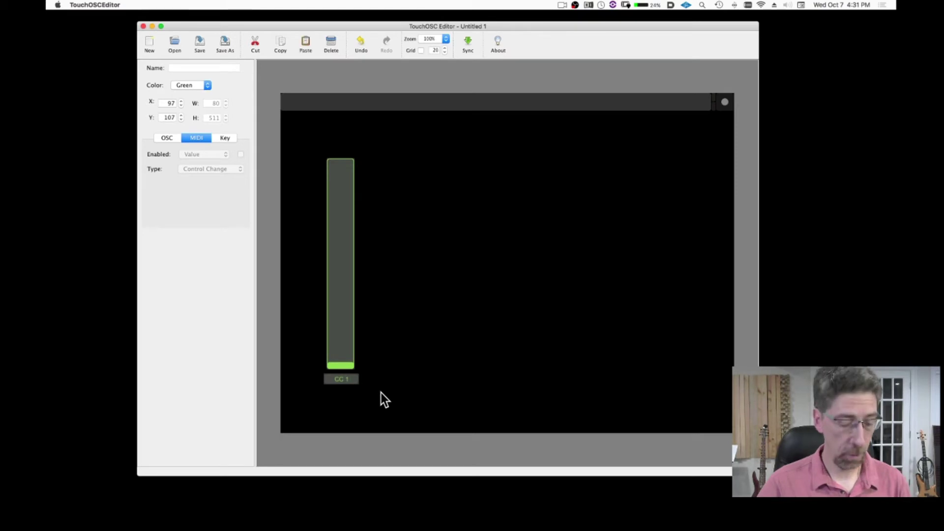
{"action": "key", "text": "super+v"}
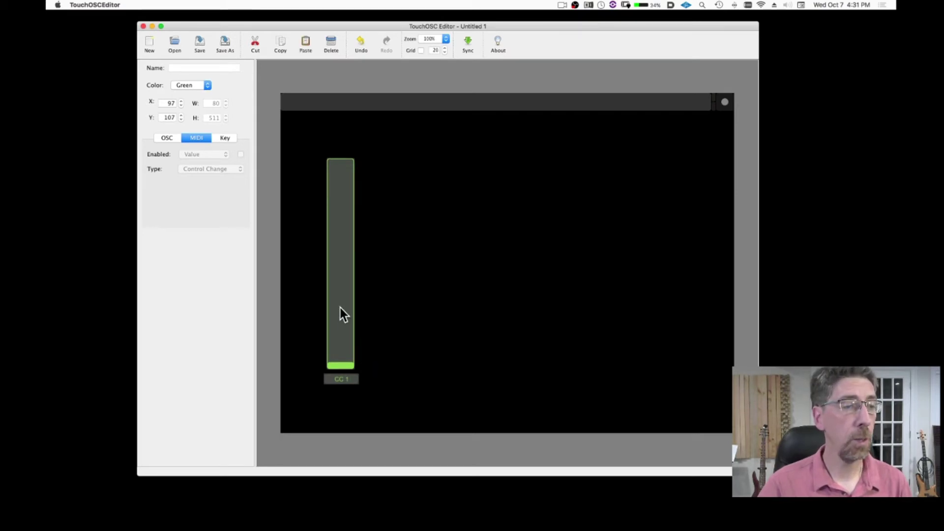
{"action": "left_click_drag", "start_coordinate": [340, 307], "coordinate": [378, 309]}
{"action": "left_click_drag", "start_coordinate": [300, 135], "coordinate": [414, 397]}
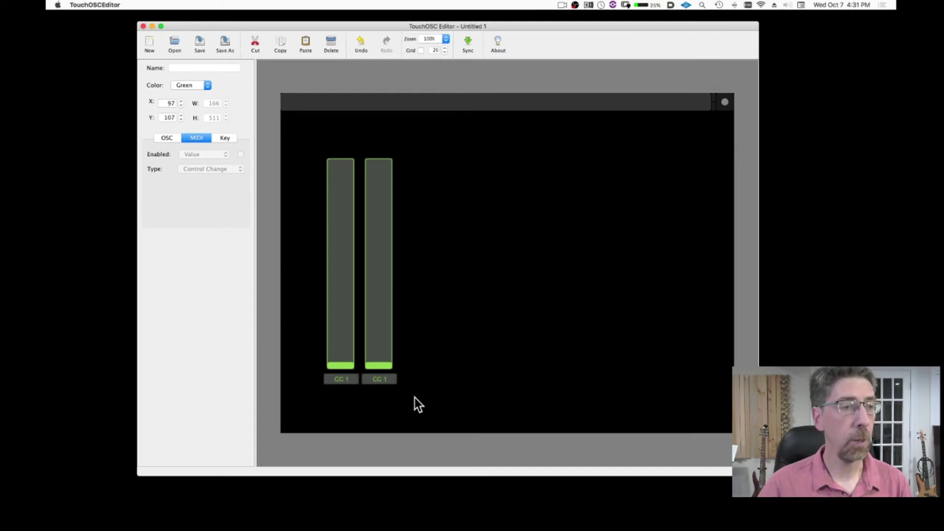
{"action": "left_click_drag", "start_coordinate": [376, 322], "coordinate": [457, 324]}
- Make the second fader red with MIDI controller number 11
{"action": "left_click", "coordinate": [503, 335]}
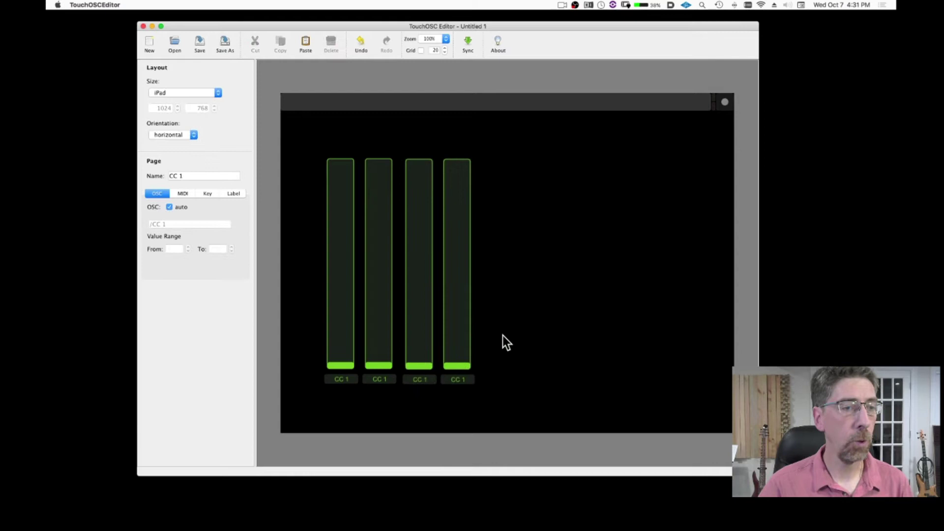
{"action": "left_click", "coordinate": [380, 295]}
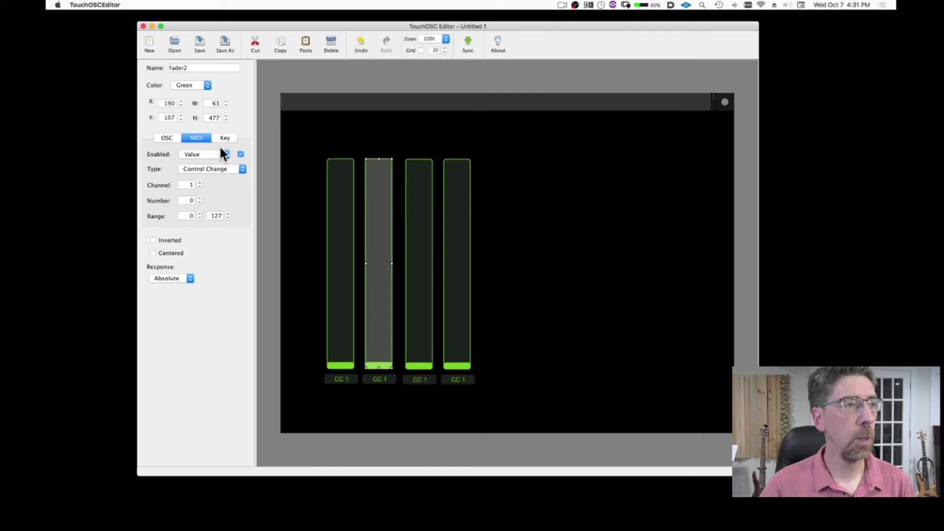
{"action": "left_click", "coordinate": [200, 87]}
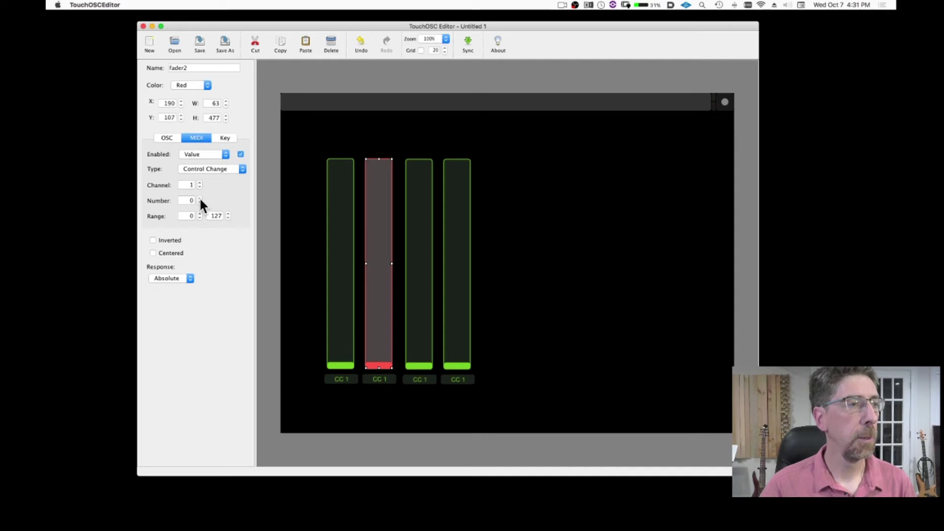
{"action": "type", "text": "11"}
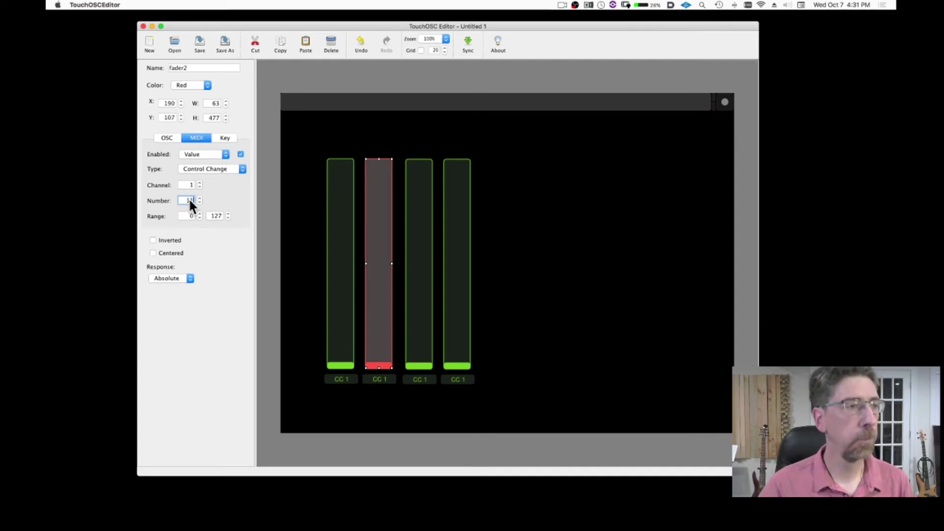
{"action": "left_click", "coordinate": [304, 232]}
{"action": "left_click", "coordinate": [346, 242]}
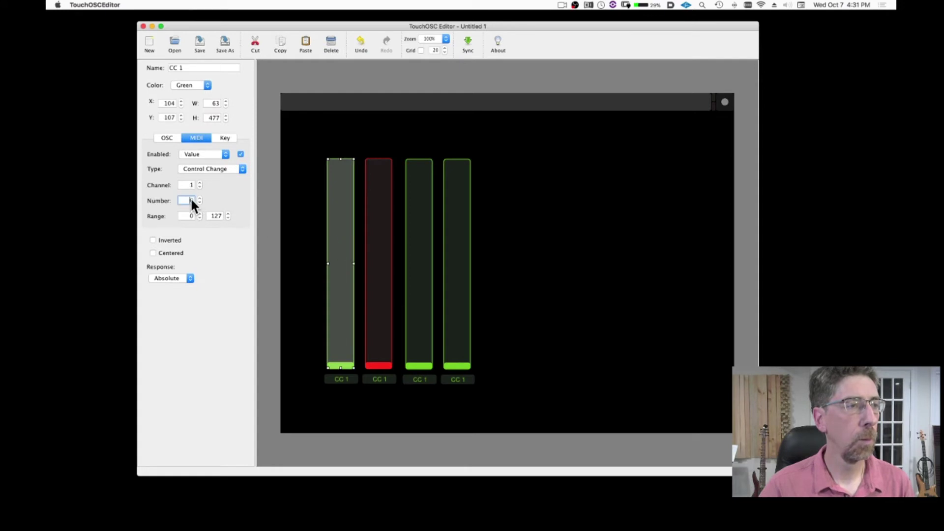
{"action": "left_click", "coordinate": [305, 224]}
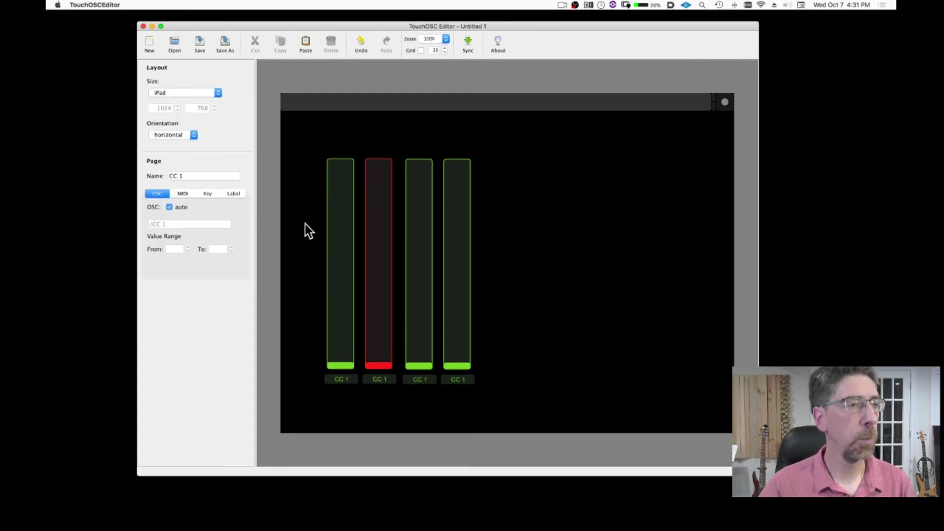
- Change the second fader's label text to CC 11
{"action": "left_click", "coordinate": [382, 382]}
{"action": "left_click", "coordinate": [213, 267]}
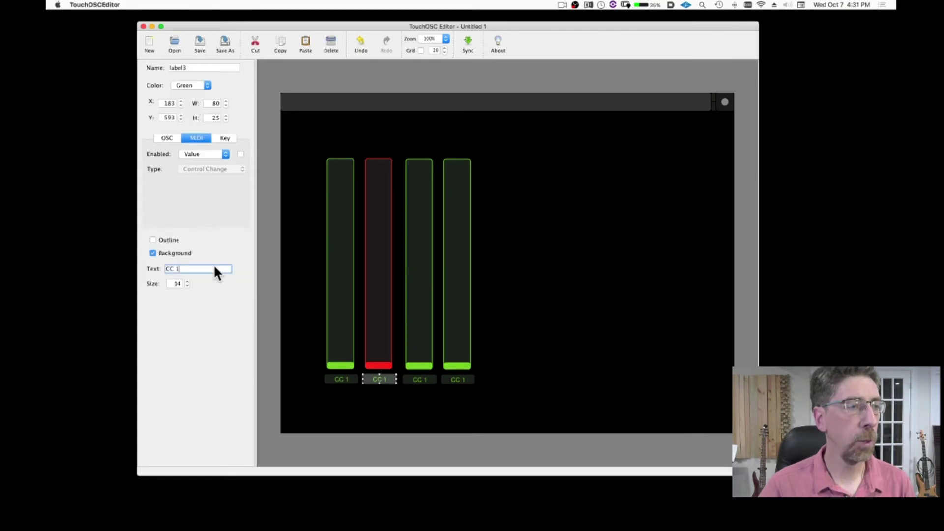
{"action": "type", "text": "1"}
{"action": "left_click", "coordinate": [305, 296]}
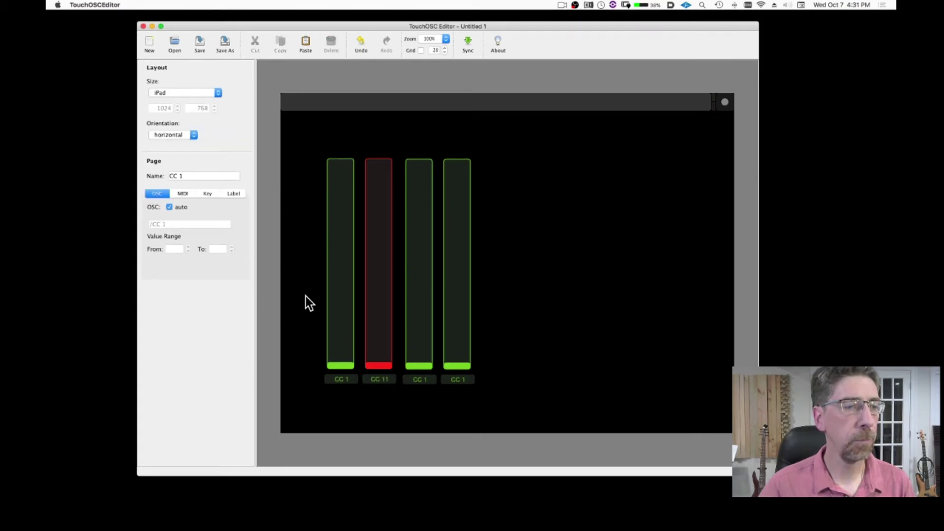
- Change the third fader's colour to yellow
{"action": "left_click", "coordinate": [421, 323]}
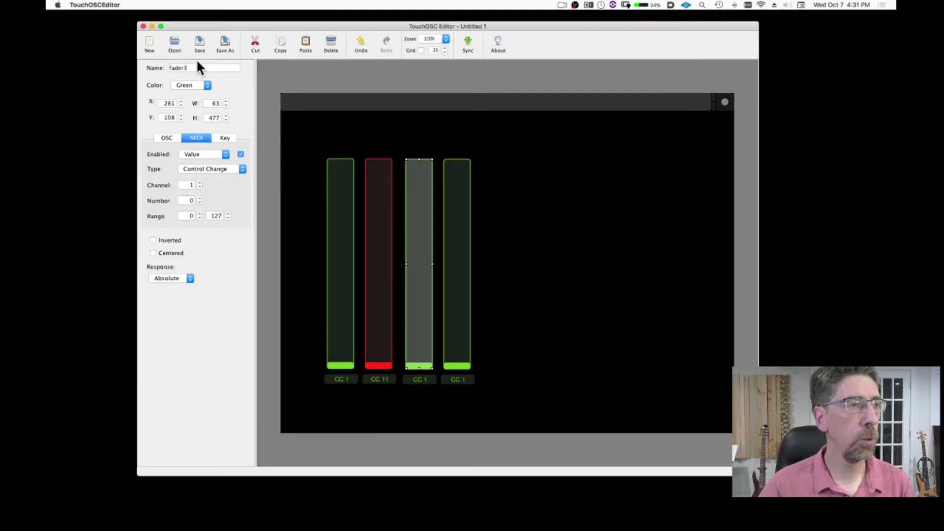
{"action": "left_click", "coordinate": [199, 88]}
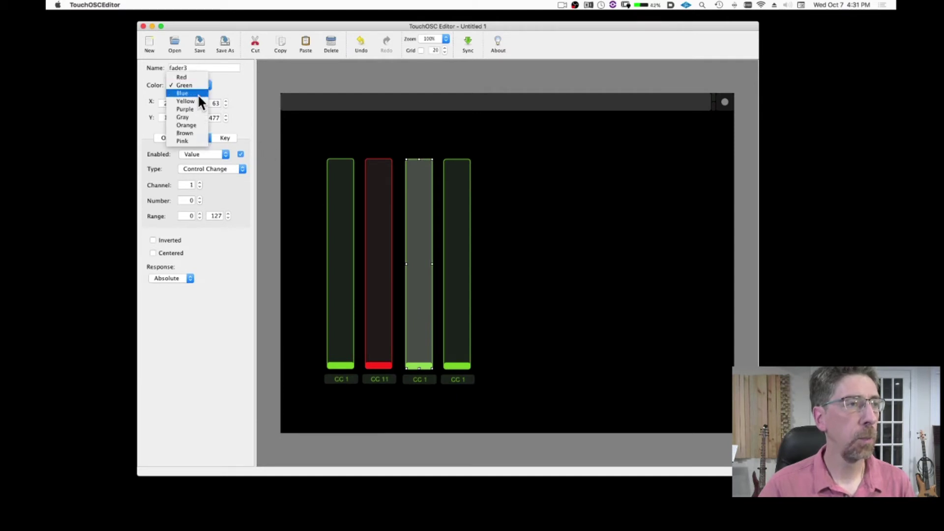
{"action": "left_click", "coordinate": [198, 102]}
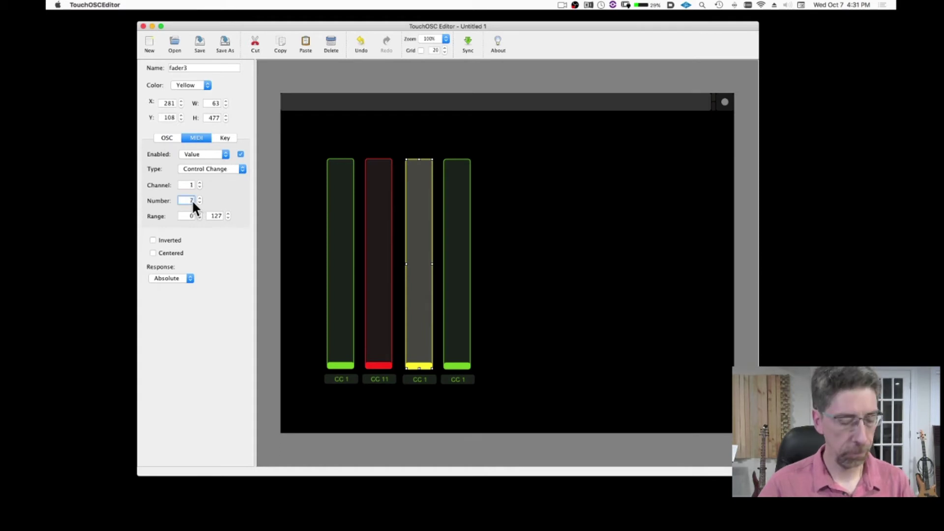
- Change the third fader's label text to CC 7
{"action": "left_click", "coordinate": [421, 379]}
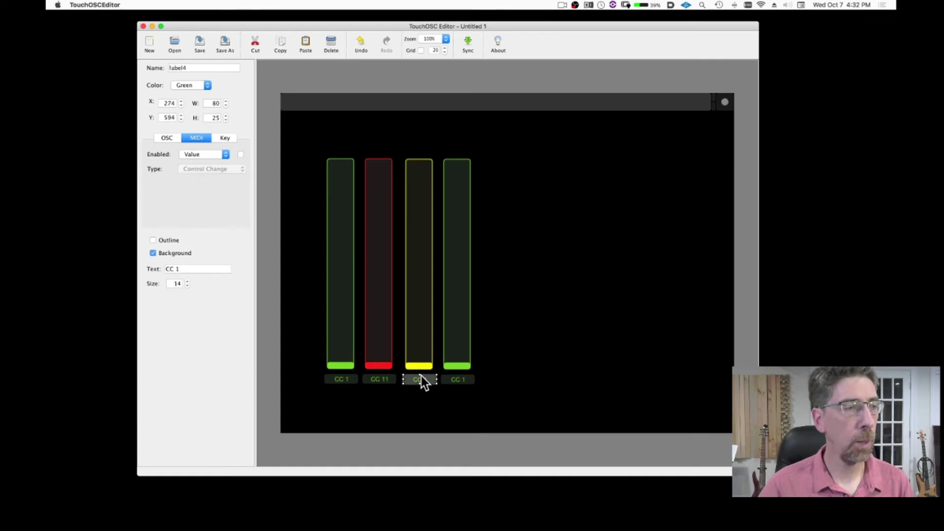
{"action": "left_click", "coordinate": [196, 270]}
{"action": "key", "text": "BackSpace"}
{"action": "type", "text": "7"}
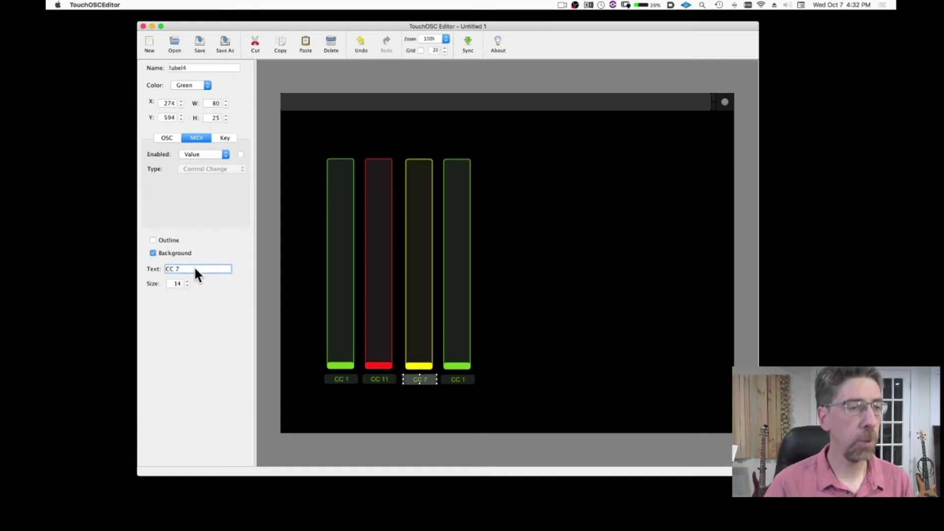
{"action": "left_click", "coordinate": [520, 312]}
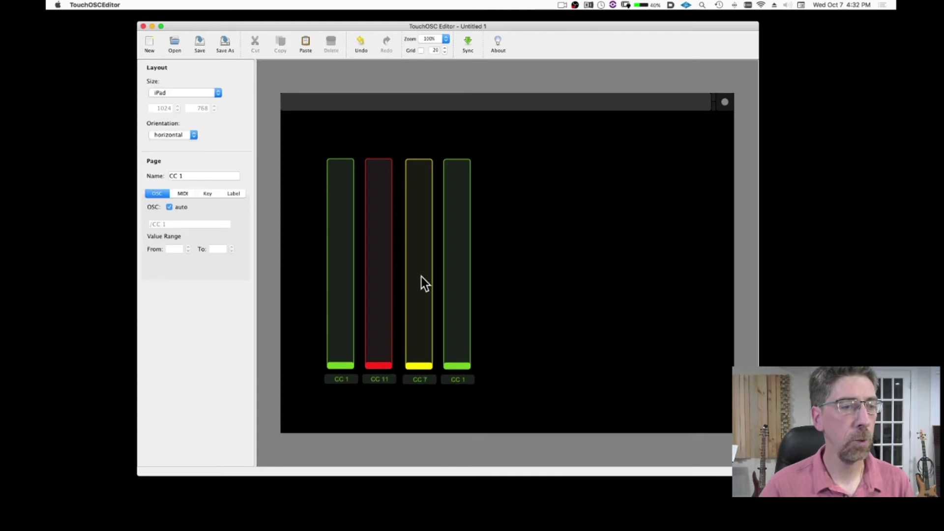
- Make the fourth fader orange with MIDI controller number 20
{"action": "left_click", "coordinate": [460, 327]}
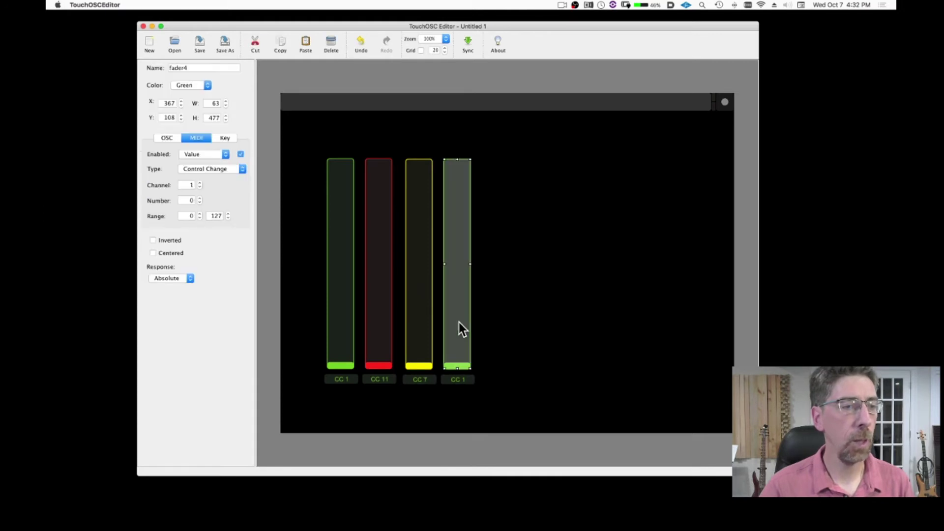
{"action": "left_click", "coordinate": [200, 84]}
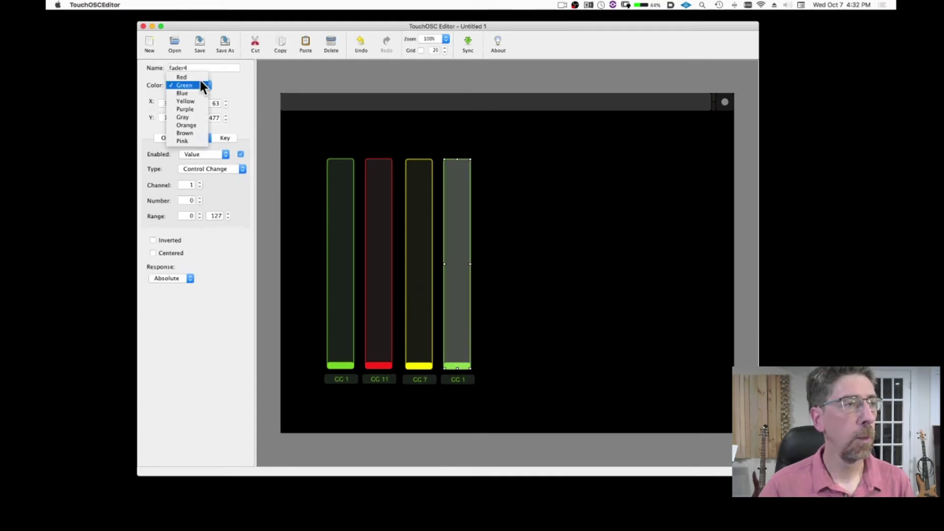
{"action": "left_click", "coordinate": [201, 126]}
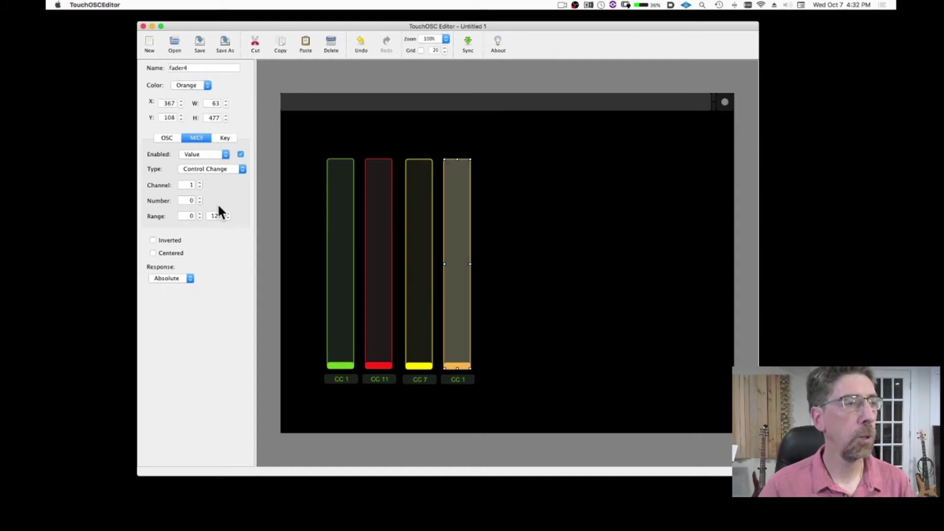
{"action": "type", "text": "20"}
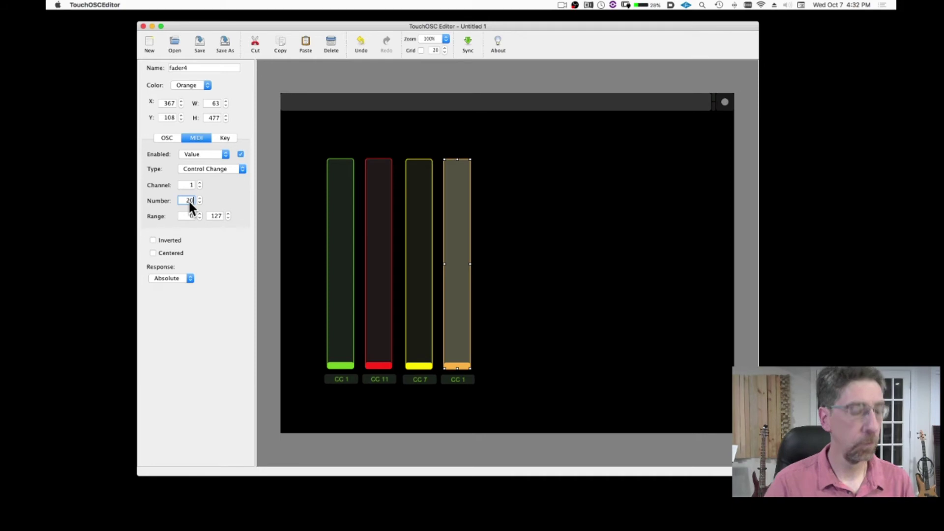
{"action": "key", "text": "Tab"}
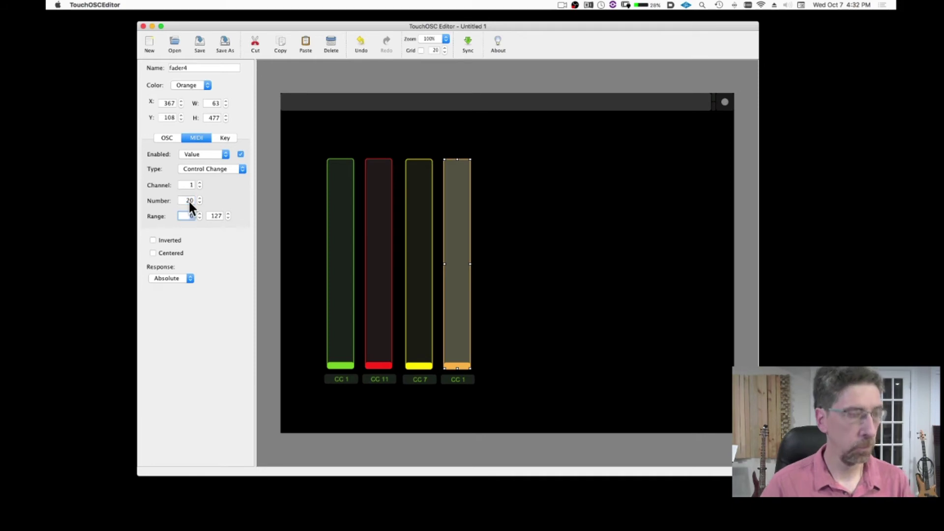
- Change the fourth fader's label text to CC 20
{"action": "left_click", "coordinate": [458, 382]}
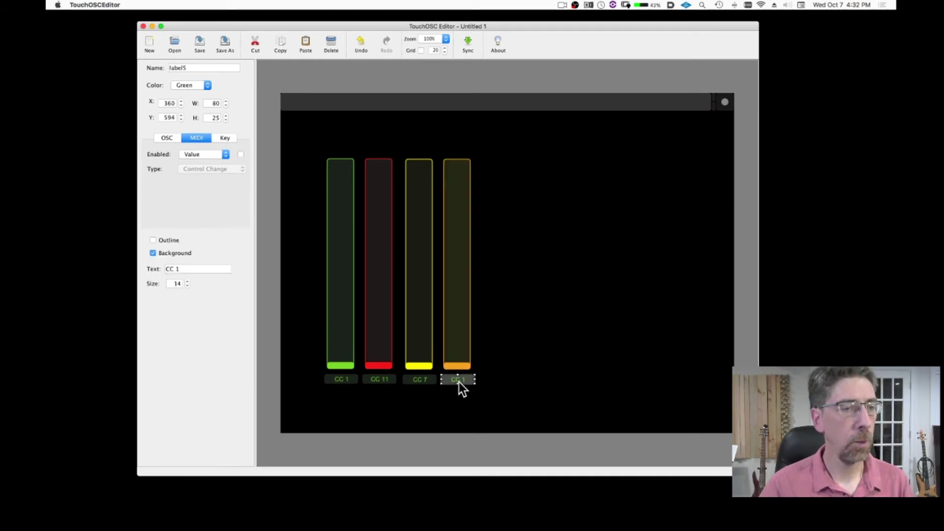
{"action": "double_click", "coordinate": [184, 269]}
{"action": "type", "text": "20"}
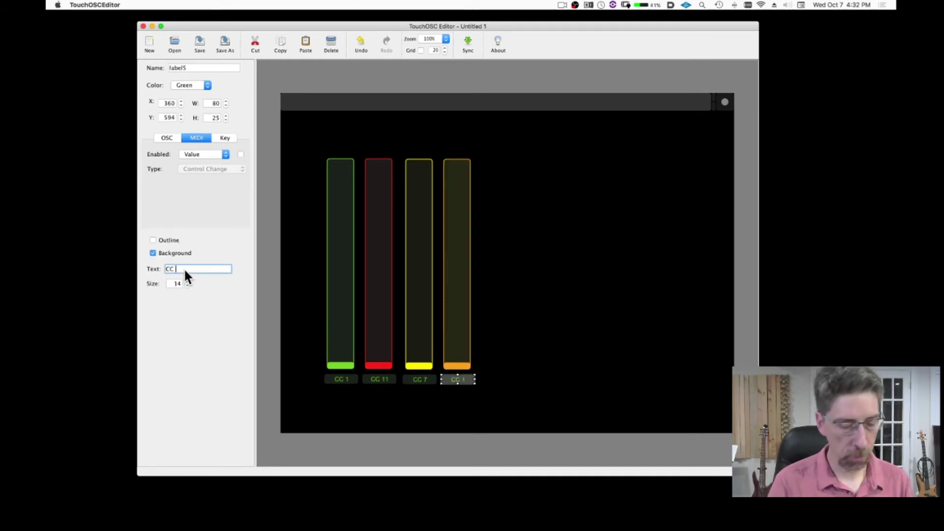
{"action": "left_click", "coordinate": [298, 294]}
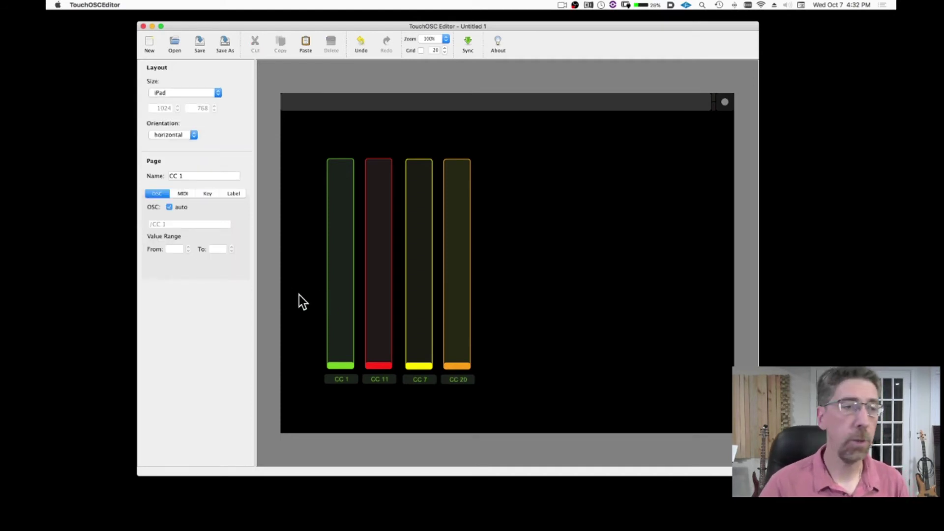
- Add a horizontal rotary knob and move it beside the orange fader
{"action": "right_click", "coordinate": [541, 175]}
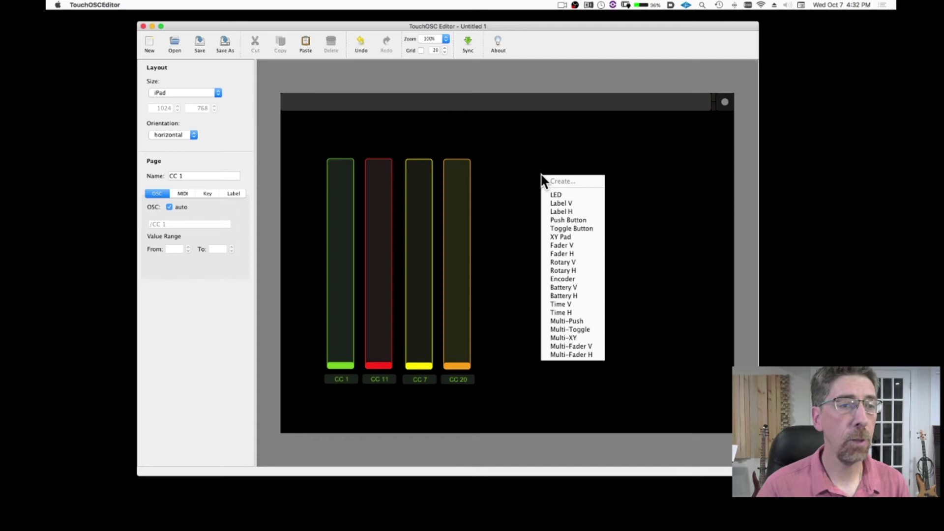
{"action": "left_click", "coordinate": [589, 269]}
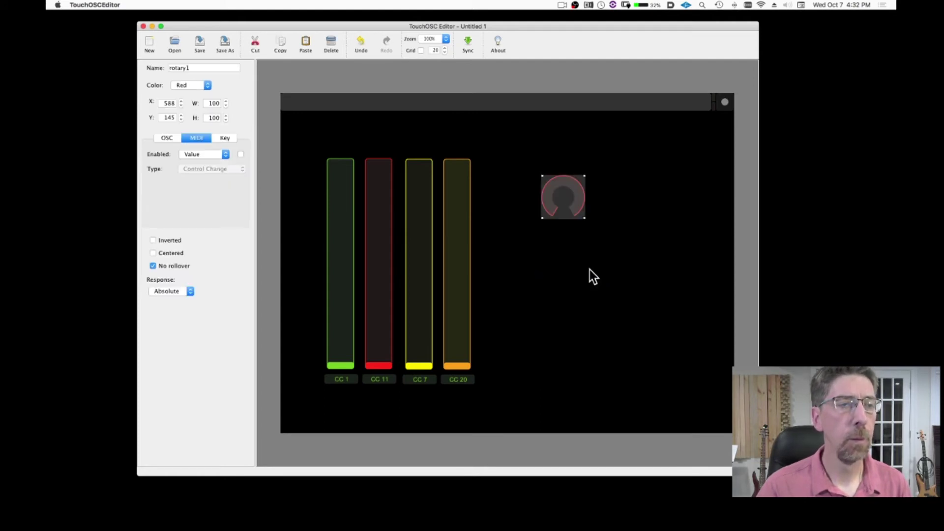
{"action": "left_click", "coordinate": [613, 208]}
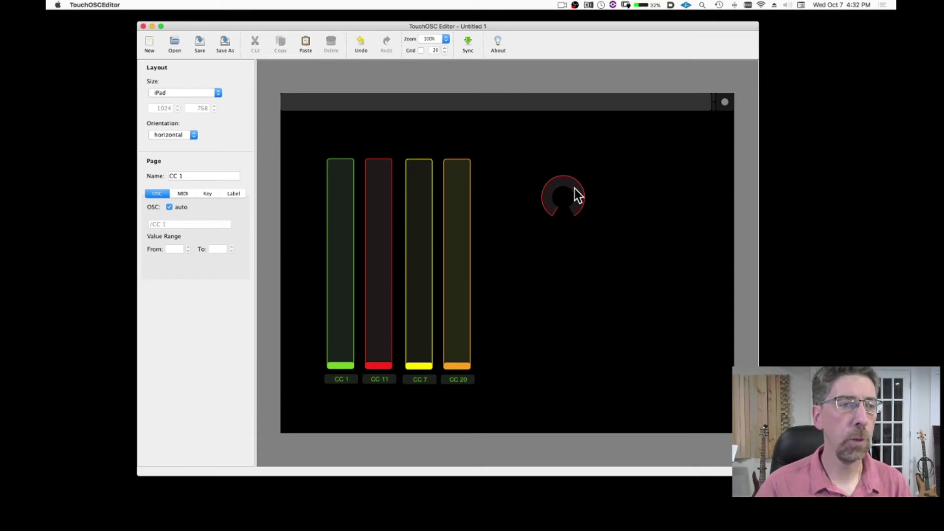
{"action": "left_click_drag", "start_coordinate": [575, 189], "coordinate": [529, 175]}
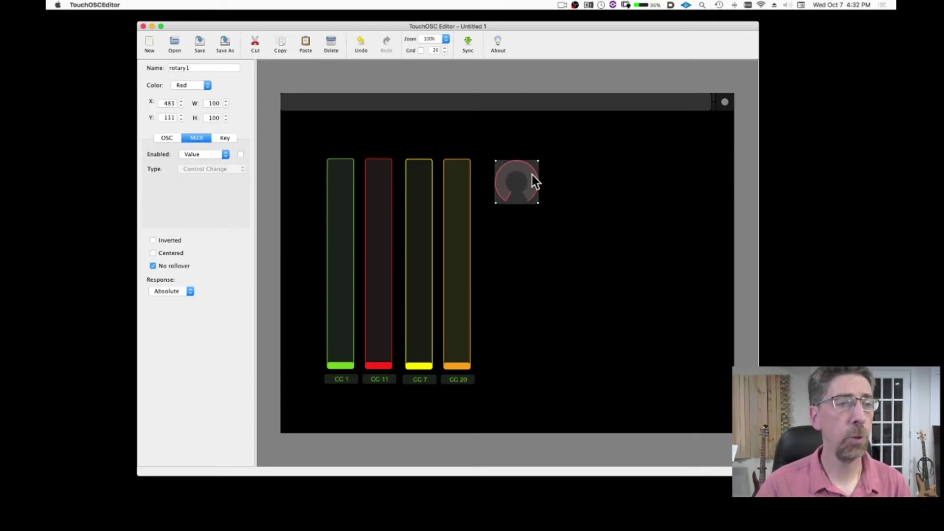
- Enable the knob's MIDI output with control change number 10
{"action": "left_click", "coordinate": [240, 155]}
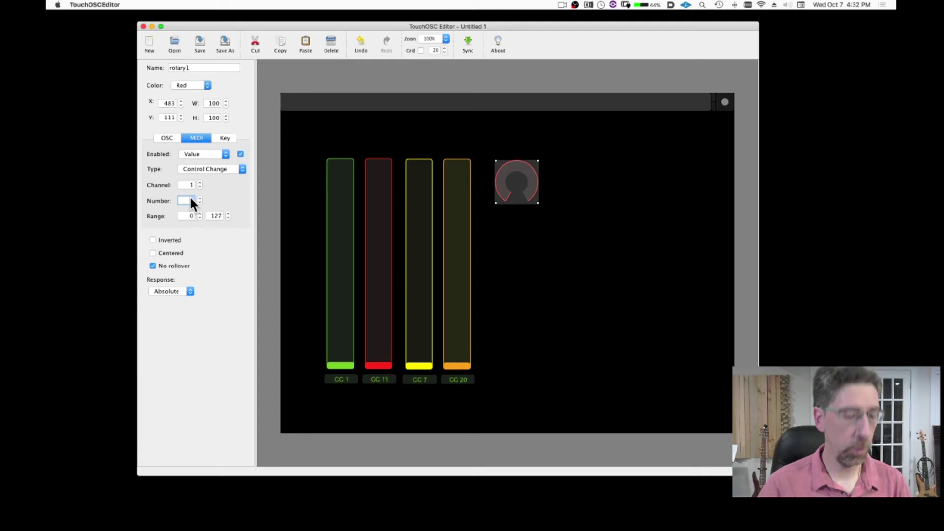
{"action": "type", "text": "10"}
{"action": "key", "text": "Tab"}
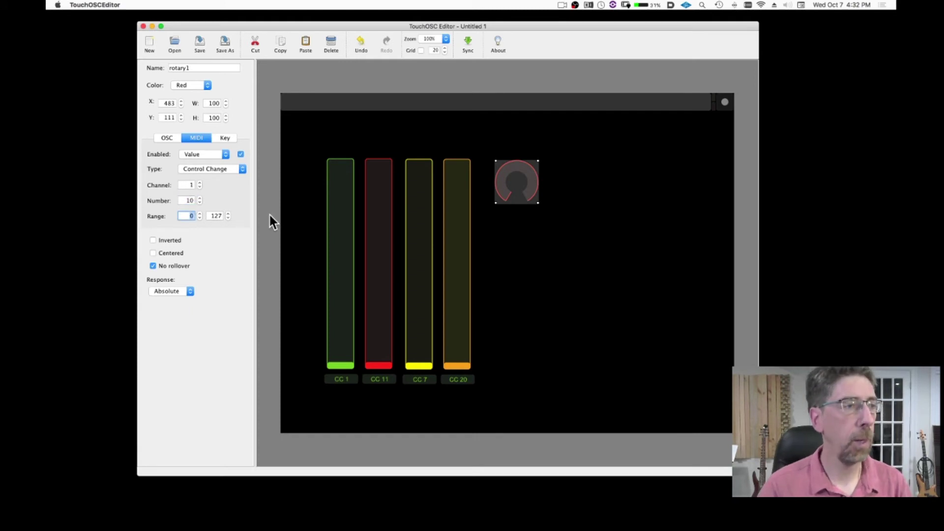
{"action": "left_click", "coordinate": [515, 274]}
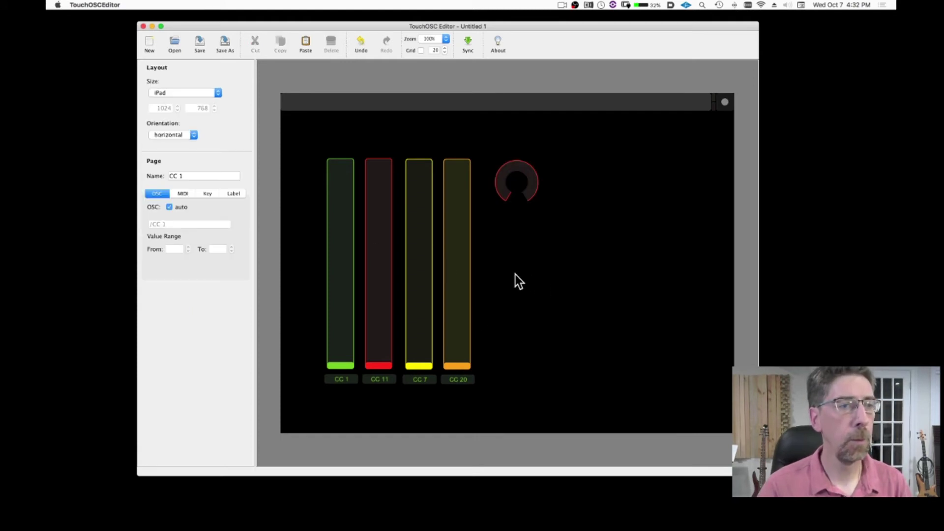
- Move the CC 20 label beneath the red knob, color it Red and change its text to CC 10
{"action": "left_click", "coordinate": [452, 382]}
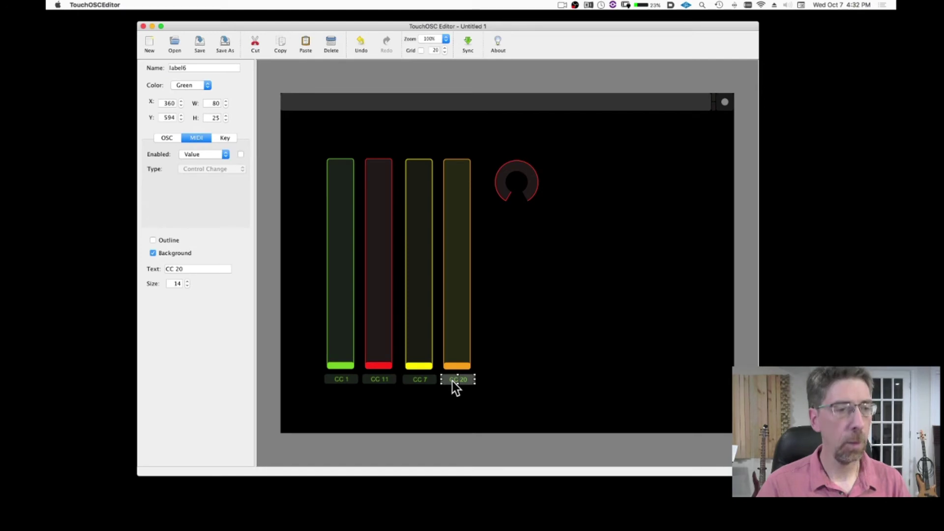
{"action": "left_click_drag", "start_coordinate": [452, 381], "coordinate": [512, 215]}
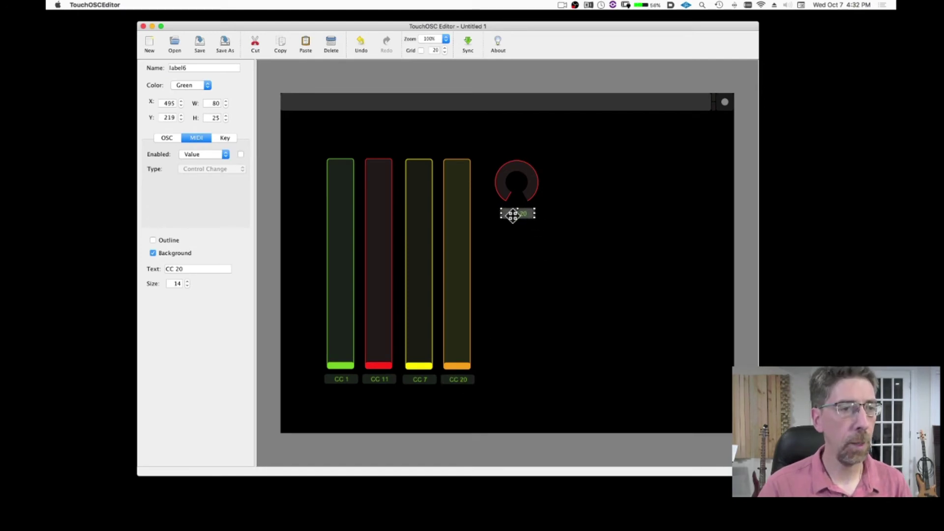
{"action": "left_click", "coordinate": [199, 82]}
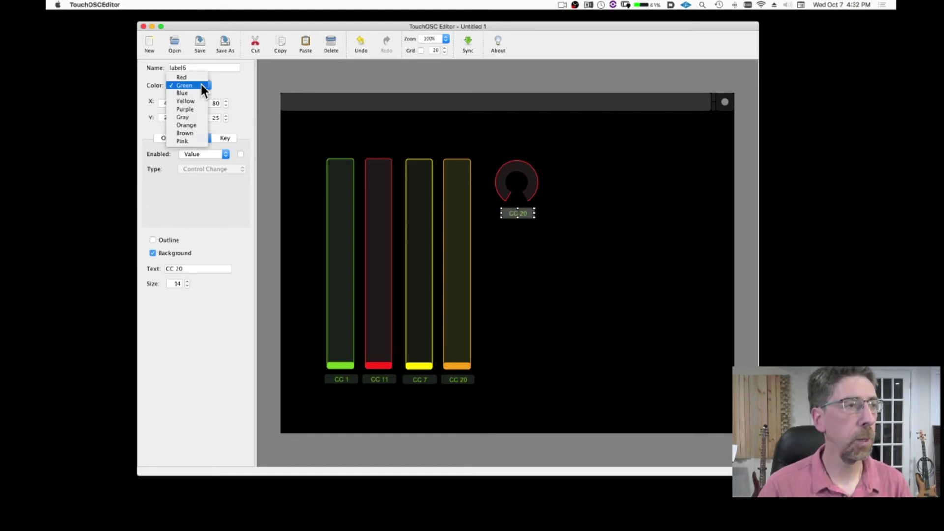
{"action": "left_click", "coordinate": [183, 78]}
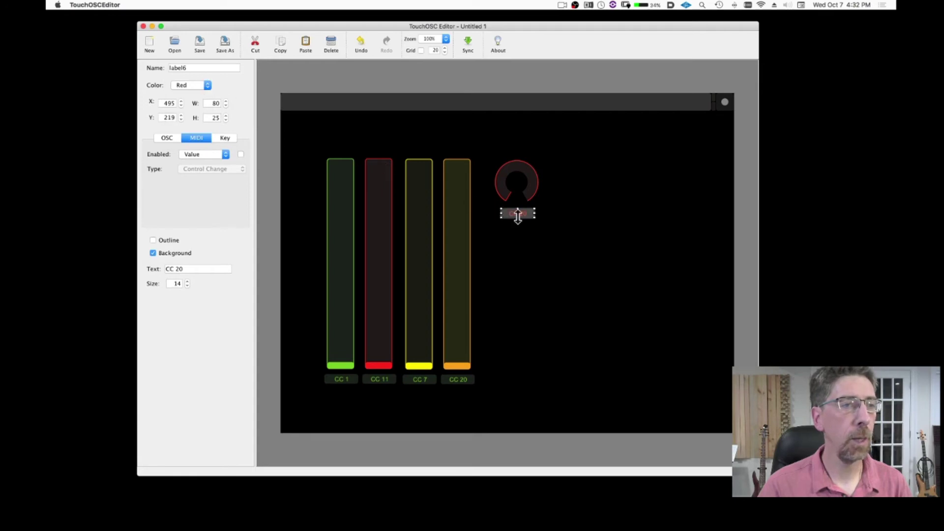
{"action": "left_click", "coordinate": [190, 269]}
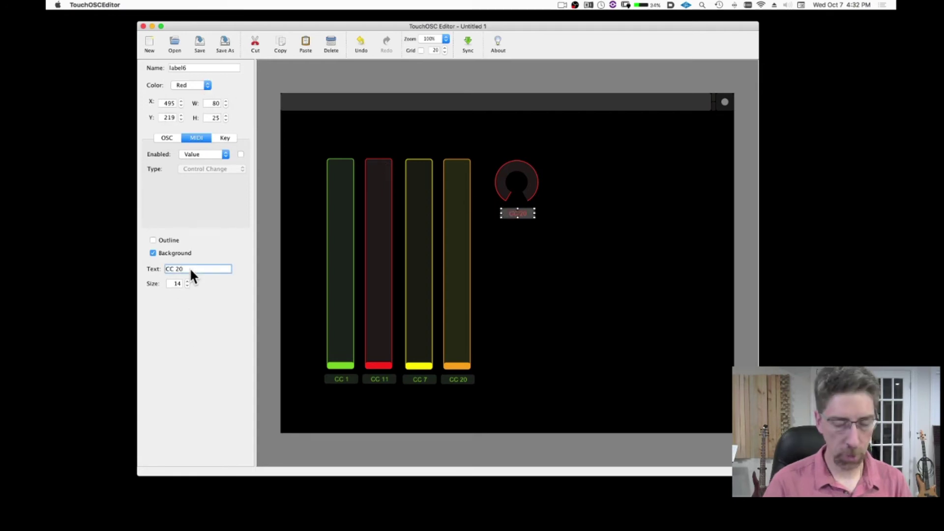
{"action": "type", "text": "10"}
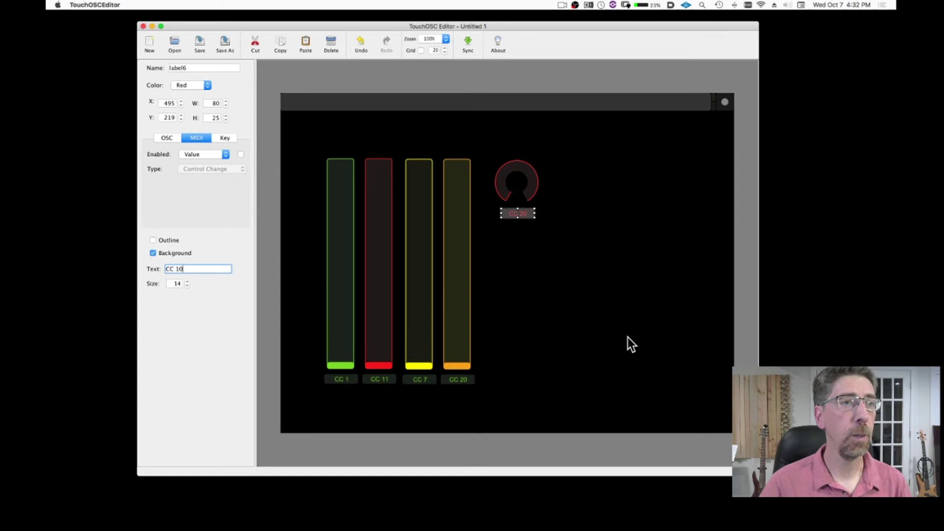
{"action": "left_click", "coordinate": [602, 280]}
{"action": "right_click", "coordinate": [604, 283]}
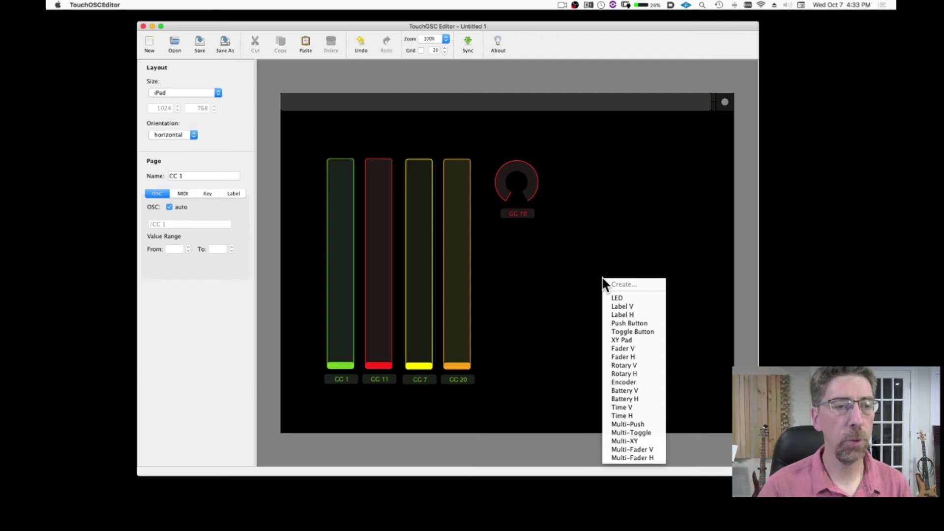
{"action": "left_click", "coordinate": [547, 261]}
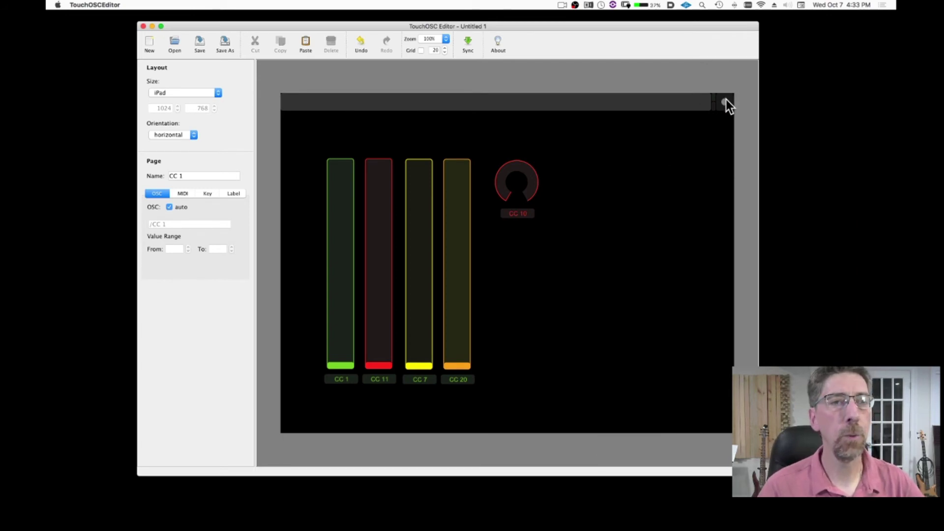
- Add a blank second page to the layout, then return to page 1 with the faders and CC 10 knob
{"action": "right_click", "coordinate": [698, 100]}
{"action": "left_click", "coordinate": [655, 120]}
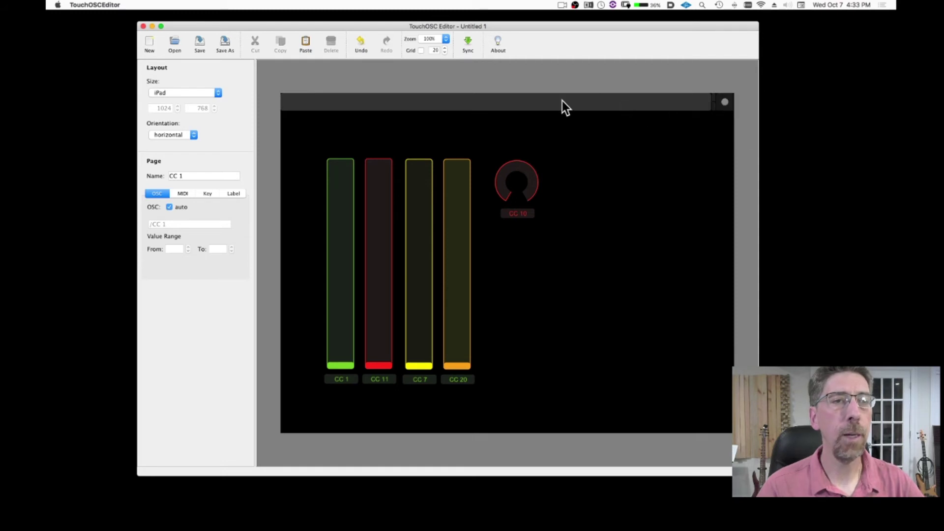
{"action": "right_click", "coordinate": [576, 100]}
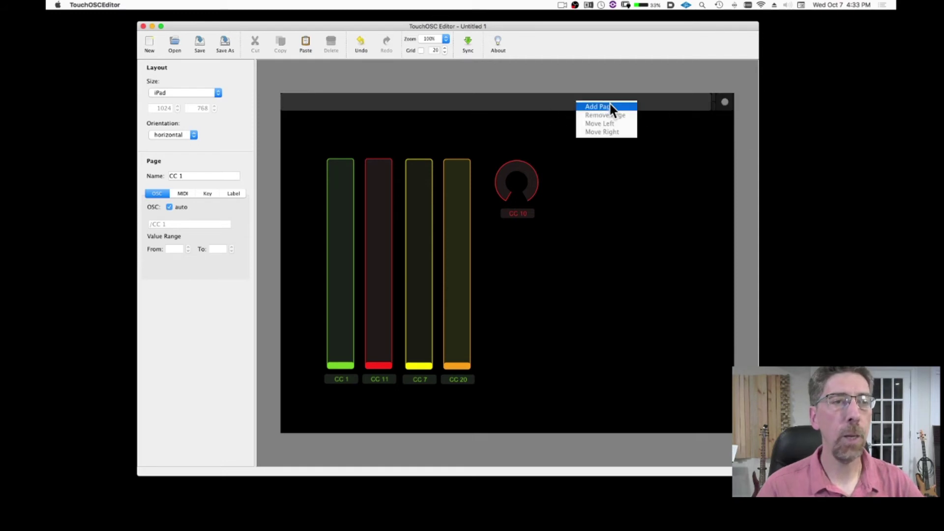
{"action": "left_click", "coordinate": [609, 102]}
{"action": "left_click", "coordinate": [471, 106]}
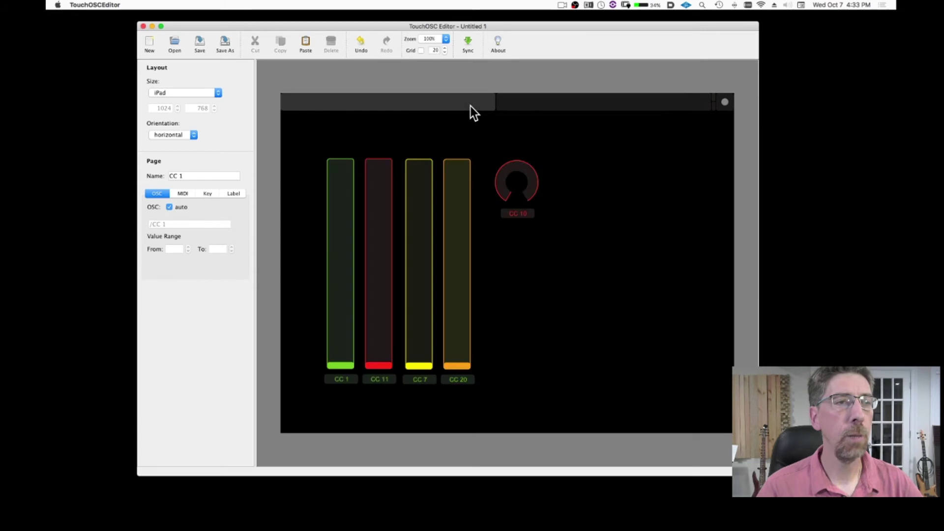
{"action": "left_click", "coordinate": [549, 105]}
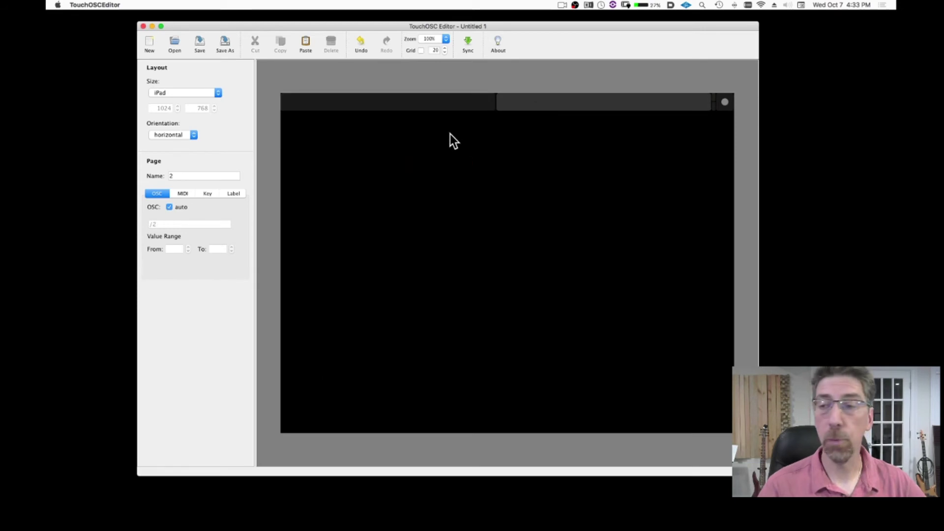
{"action": "left_click", "coordinate": [448, 103]}
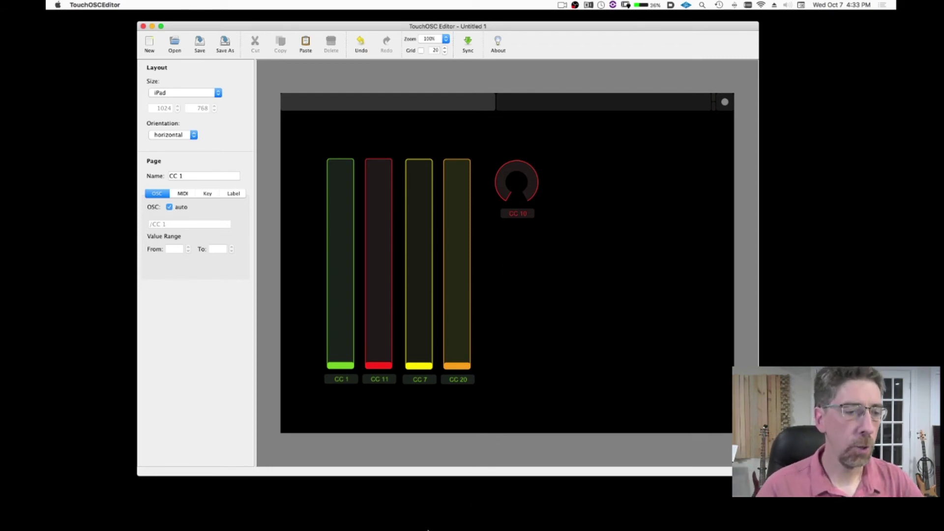
{"action": "mouse_move", "coordinate": [428, 530]}
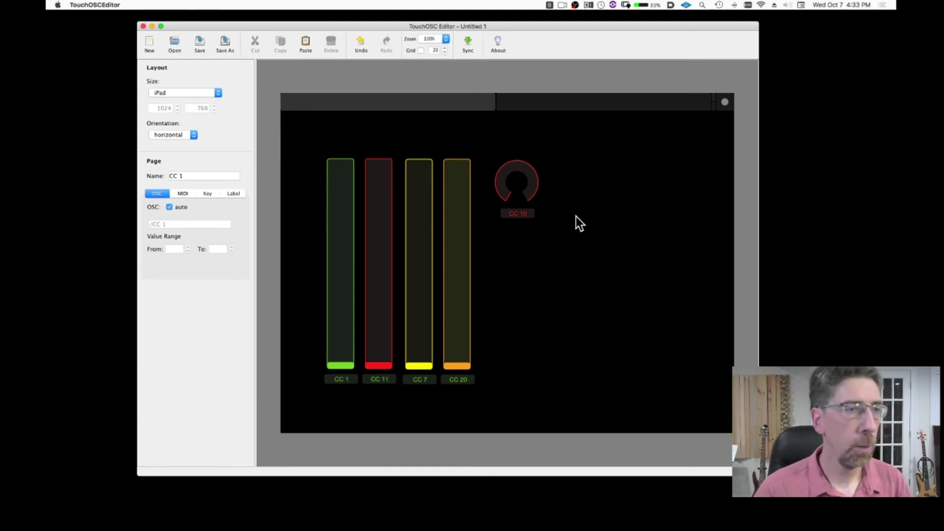
- Start Layout Sync, center its instructions dialog, and switch to the mirrored iPad screen
{"action": "left_click", "coordinate": [466, 43]}
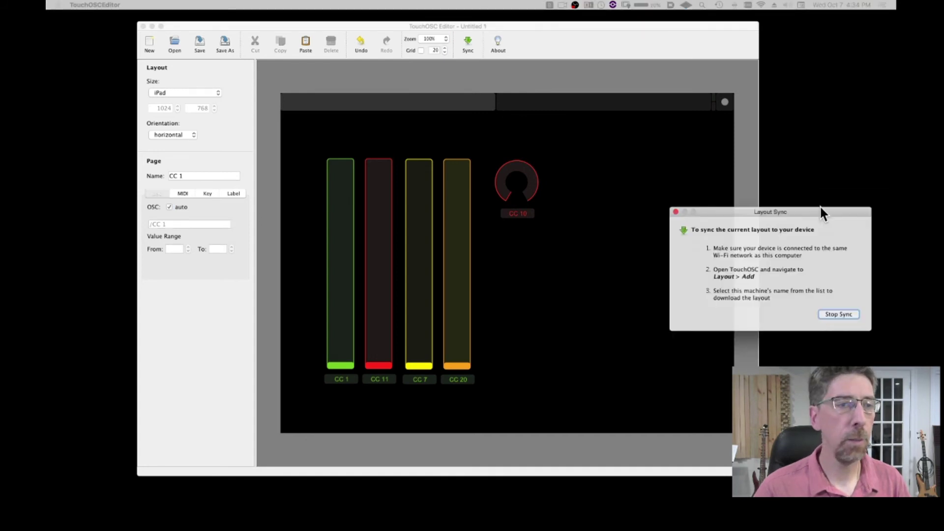
{"action": "left_click_drag", "start_coordinate": [819, 207], "coordinate": [805, 223]}
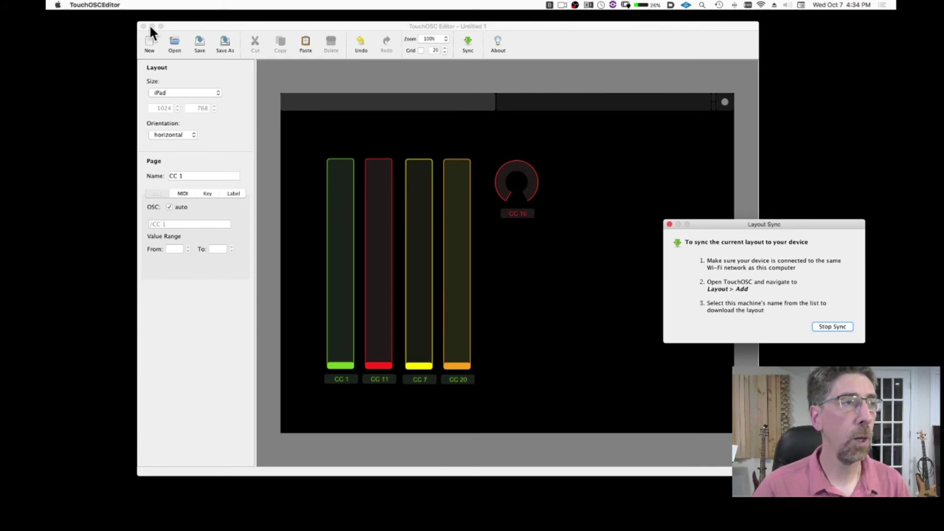
{"action": "key", "text": "ctrl+Left"}
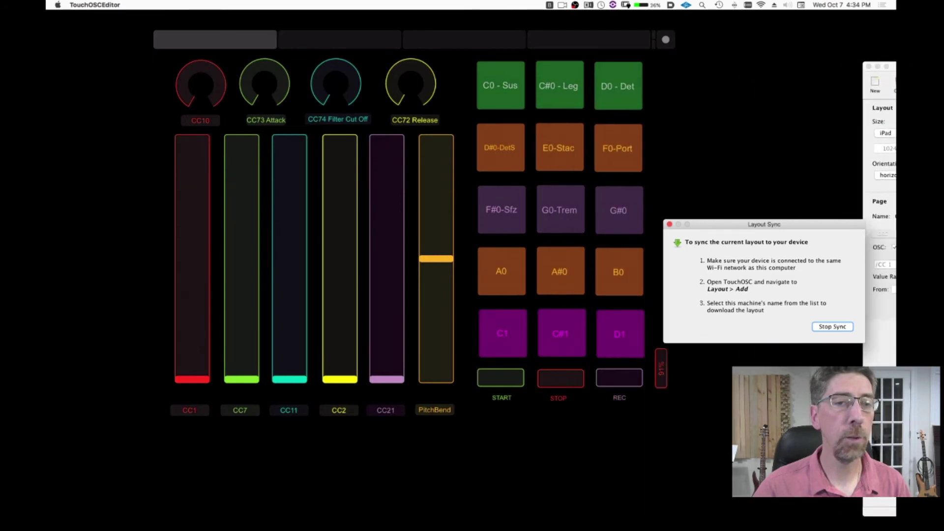
- Bring the mirrored iPad window forward to download the new layout from the computer
{"action": "mouse_move", "coordinate": [435, 164]}
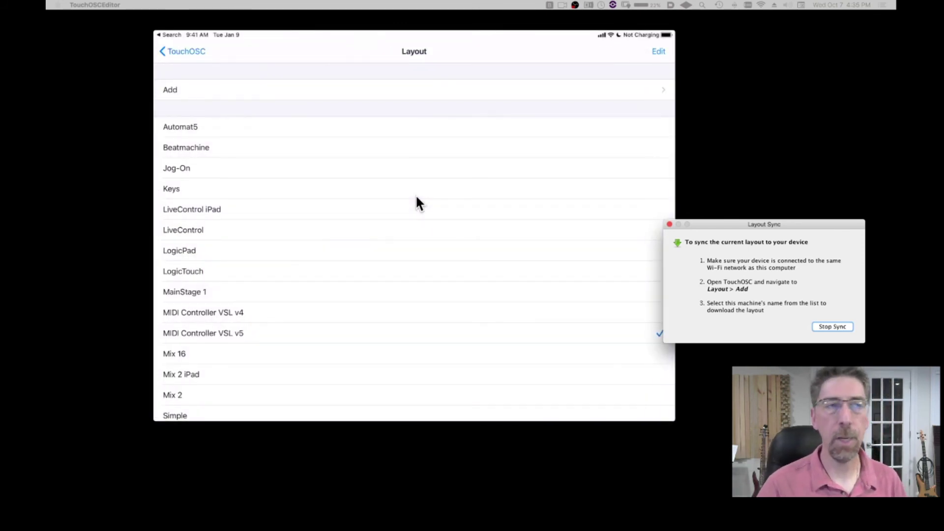
{"action": "mouse_move", "coordinate": [314, 266]}
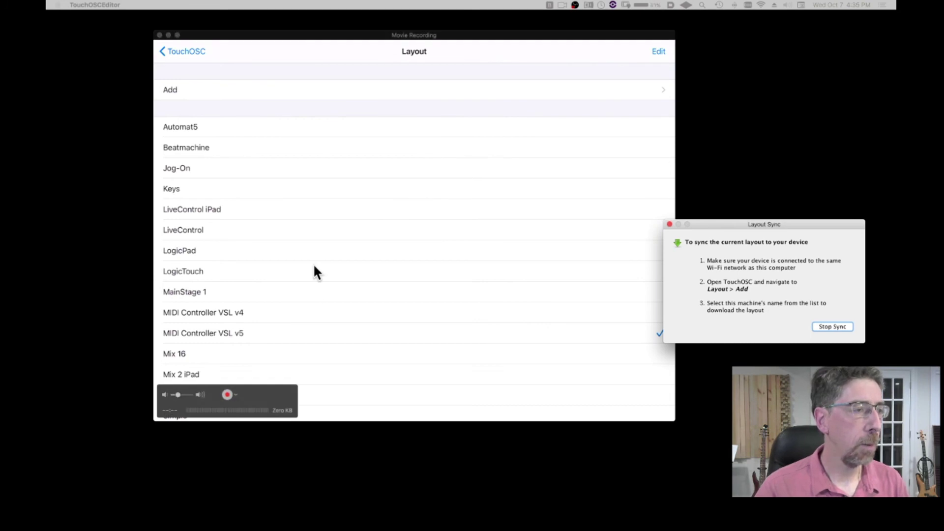
{"action": "left_click", "coordinate": [255, 390]}
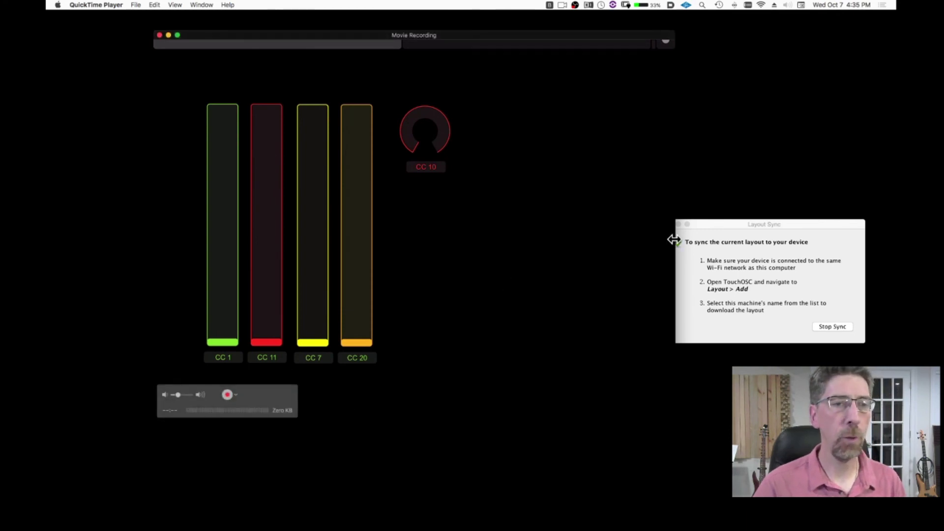
- Stop Layout Sync in the editor once the iPad has the layout
{"action": "left_click", "coordinate": [701, 228]}
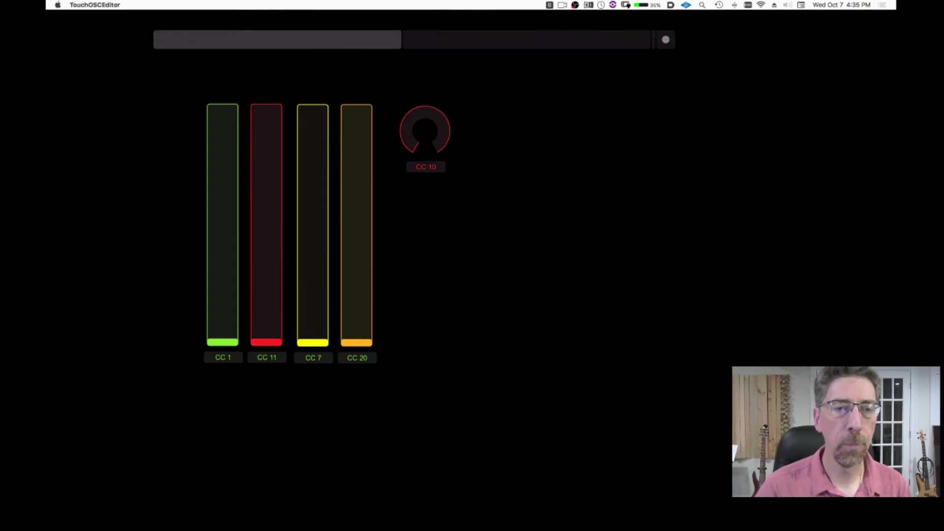
{"action": "left_click_drag", "start_coordinate": [759, 231], "coordinate": [718, 230]}
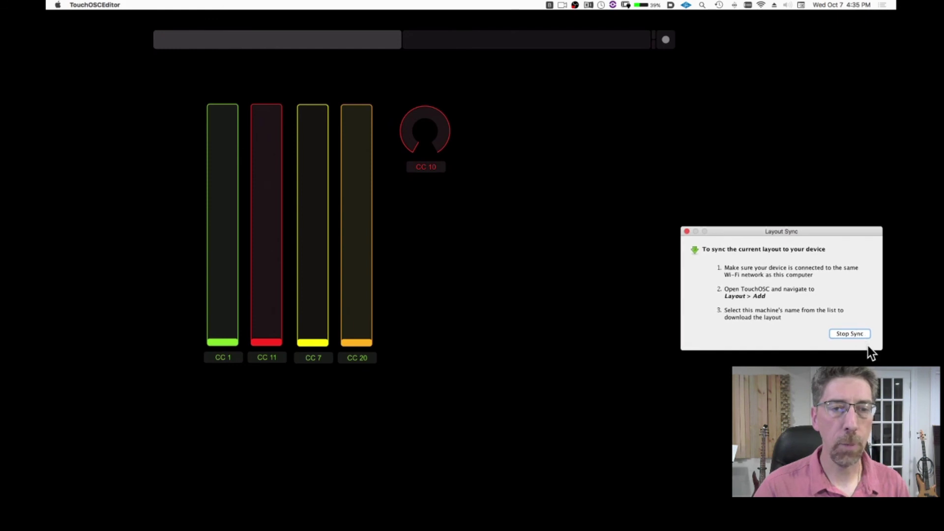
{"action": "left_click", "coordinate": [850, 334]}
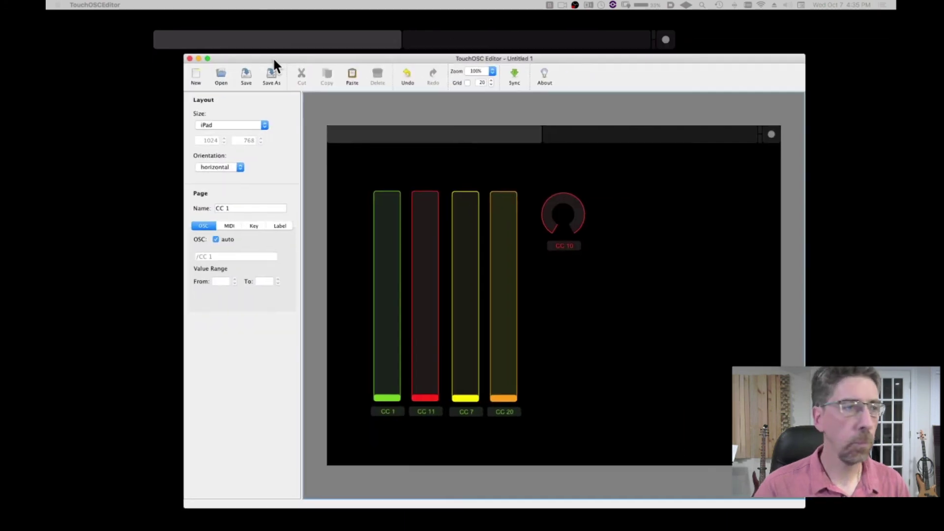
- Save the layout as 'MIDI Controller', correcting the mistyped capital O in the name
{"action": "left_click_drag", "start_coordinate": [273, 57], "coordinate": [202, 31]}
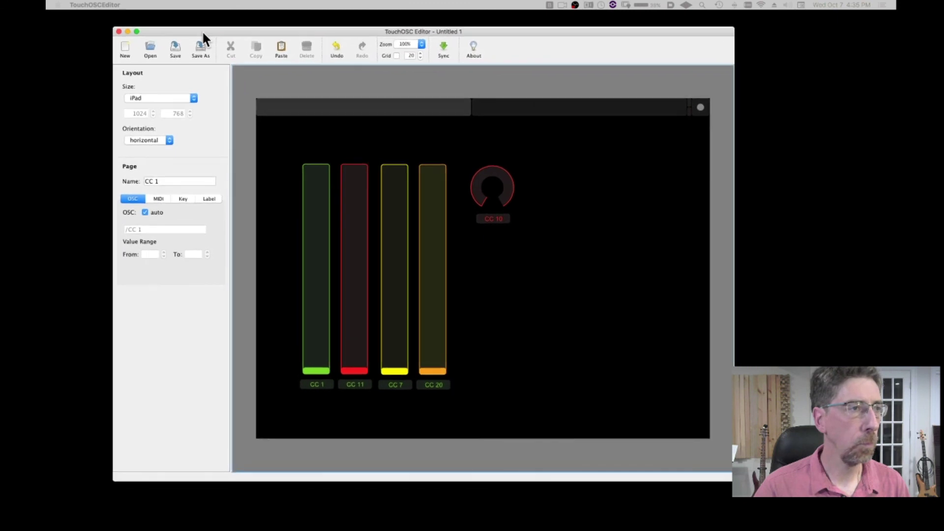
{"action": "left_click", "coordinate": [175, 52]}
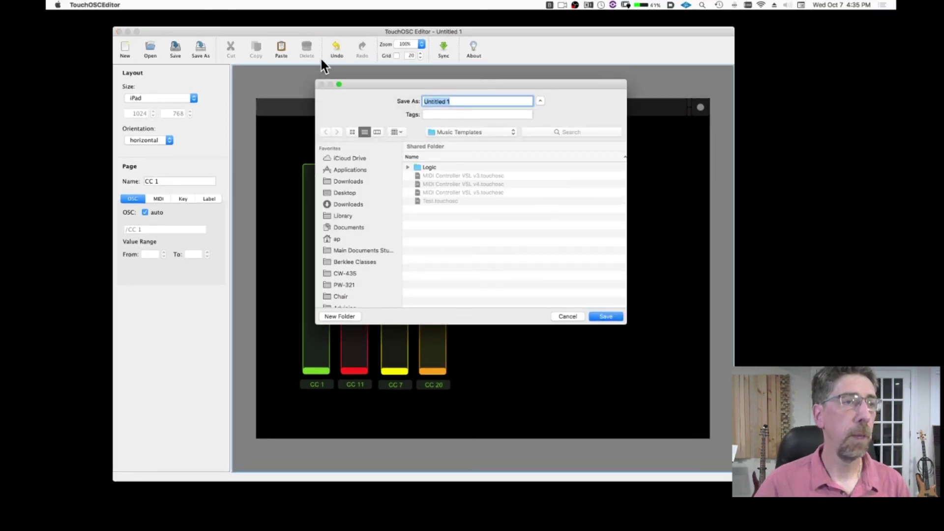
{"action": "type", "text": "MIDI CO"}
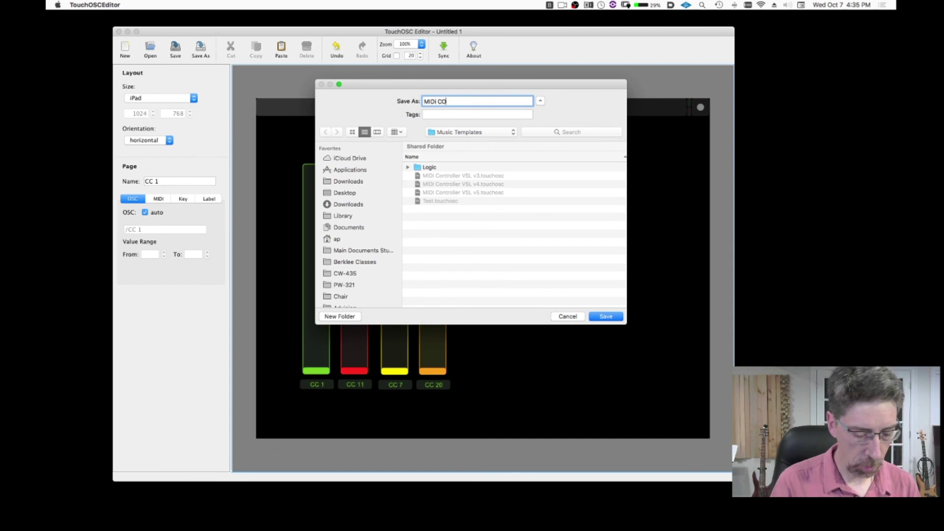
{"action": "type", "text": "ntroller"}
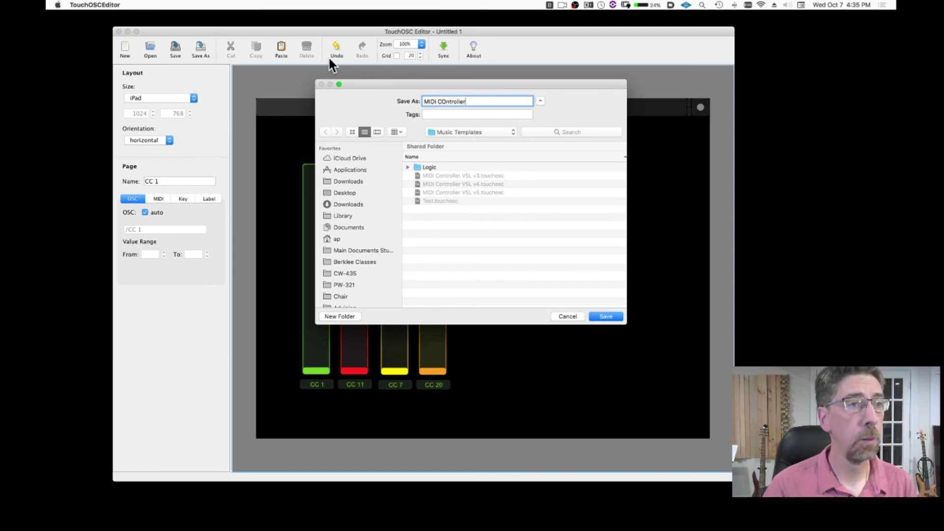
{"action": "left_click", "coordinate": [445, 101]}
{"action": "key", "text": "BackSpace"}
{"action": "type", "text": "o"}
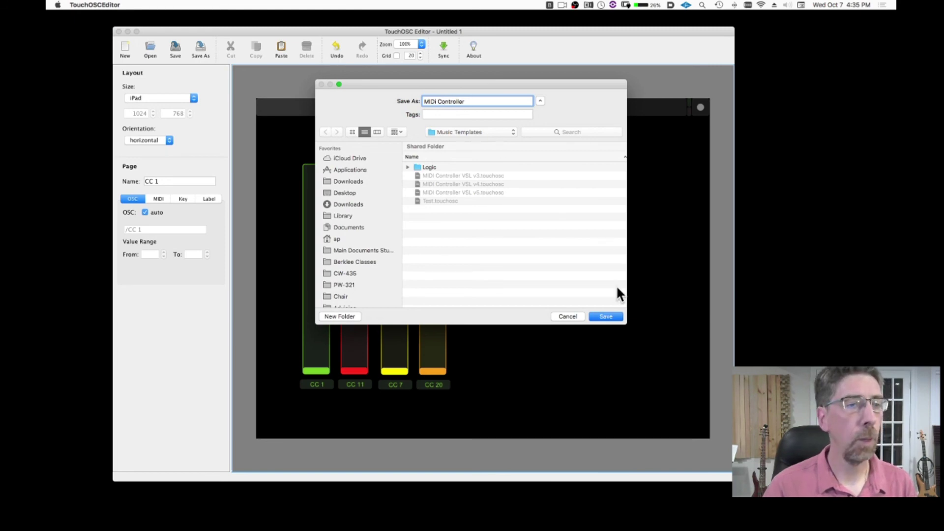
{"action": "left_click", "coordinate": [616, 317]}
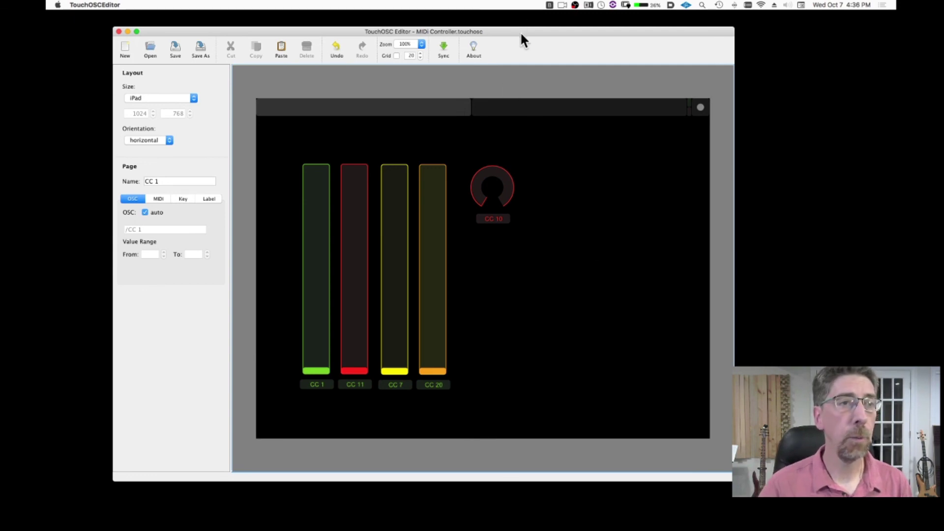
- Switch to the mirrored iPad showing TouchOSC Bridge settings with Bridge enabled and USB allowed
{"action": "key", "text": "ctrl+Left"}
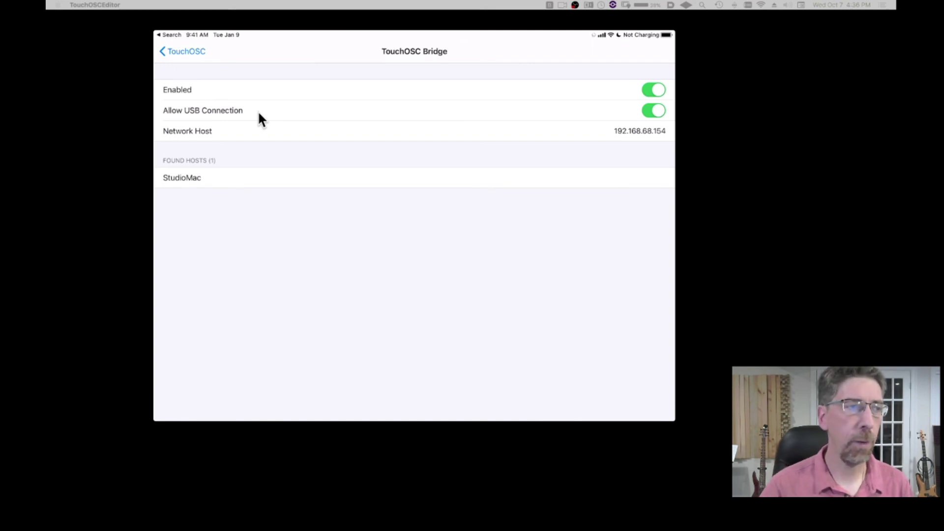
{"action": "mouse_move", "coordinate": [280, 154]}
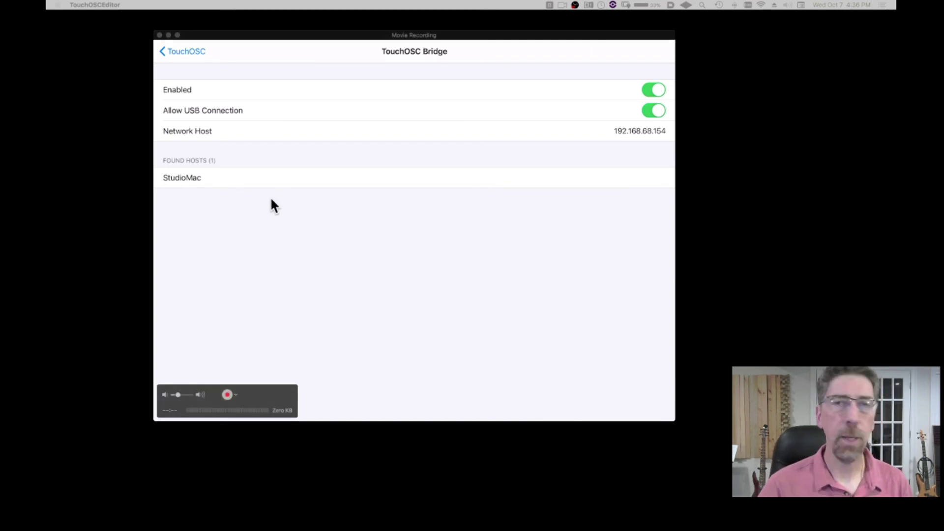